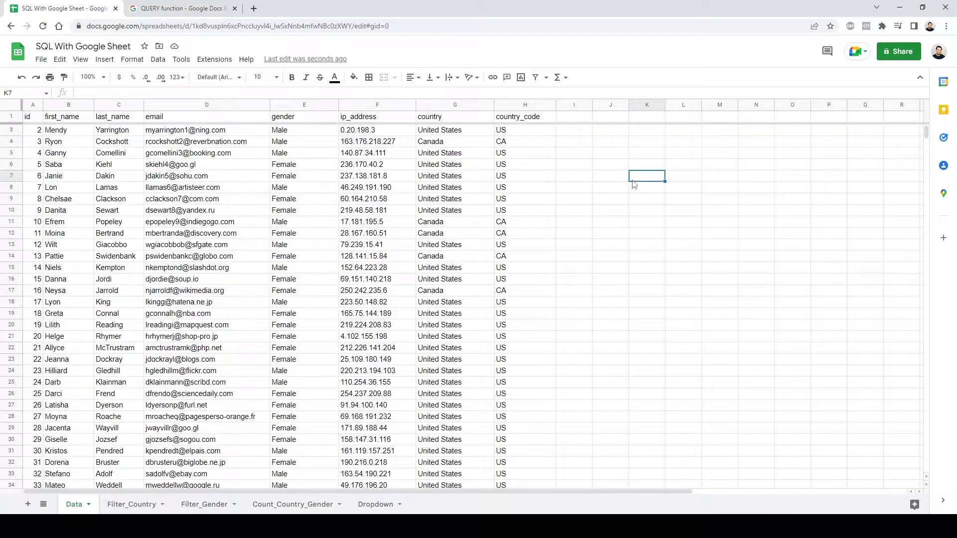
# - Turn on filters for the header row of the Data sheet
pyautogui.click(10, 118)
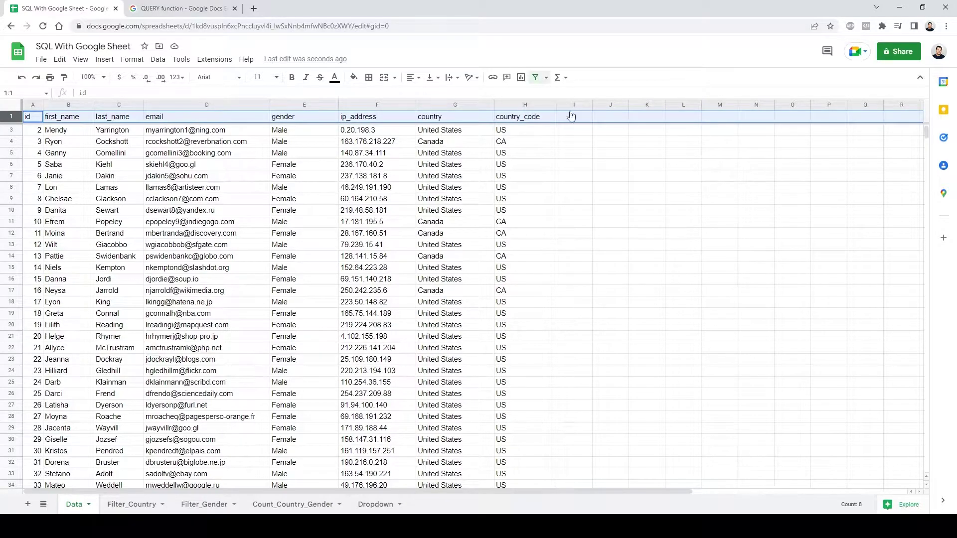
pyautogui.hotkey('ctrl', 'alt', 'r')
pyautogui.click(657, 191)
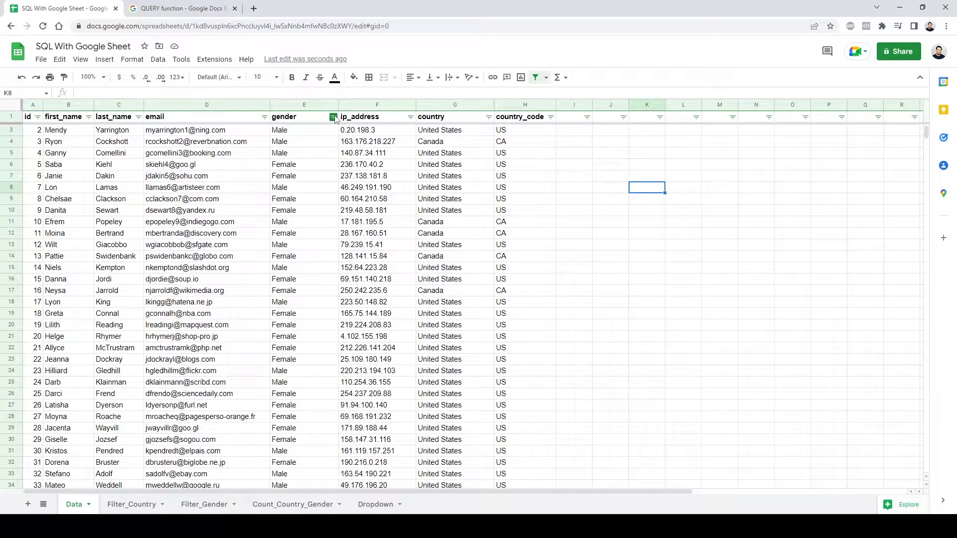
# - Filter the gender column to show only Female and select the column to see its entry count
pyautogui.click(334, 118)
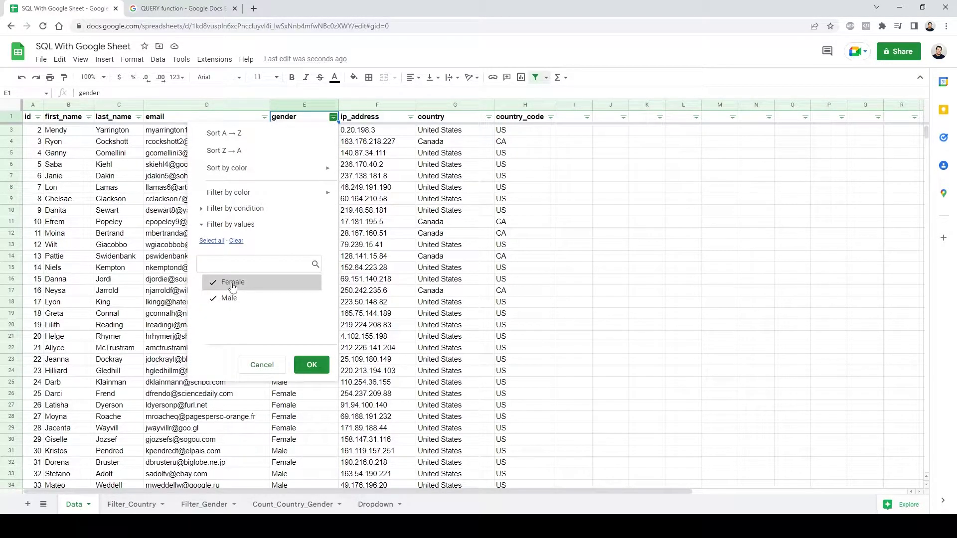
pyautogui.click(213, 298)
pyautogui.click(310, 365)
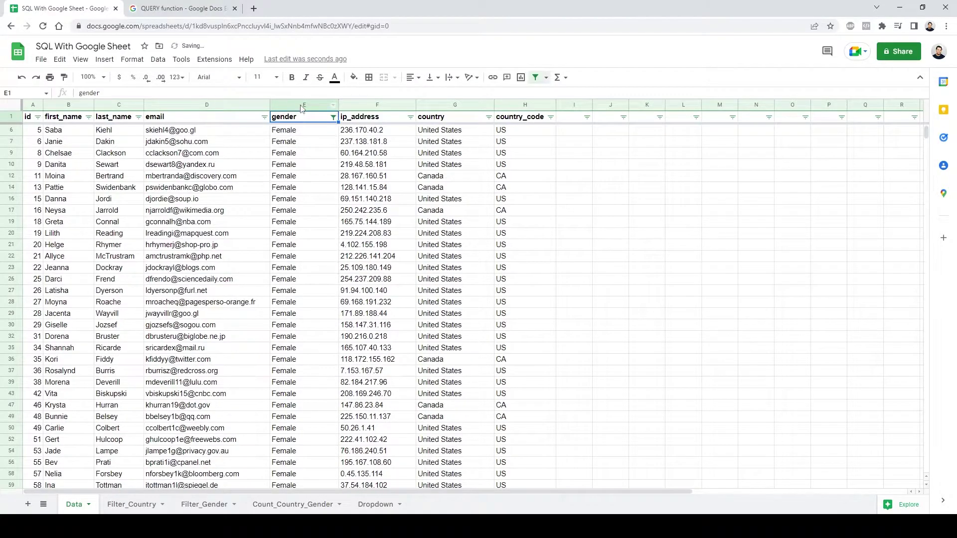
pyautogui.click(302, 104)
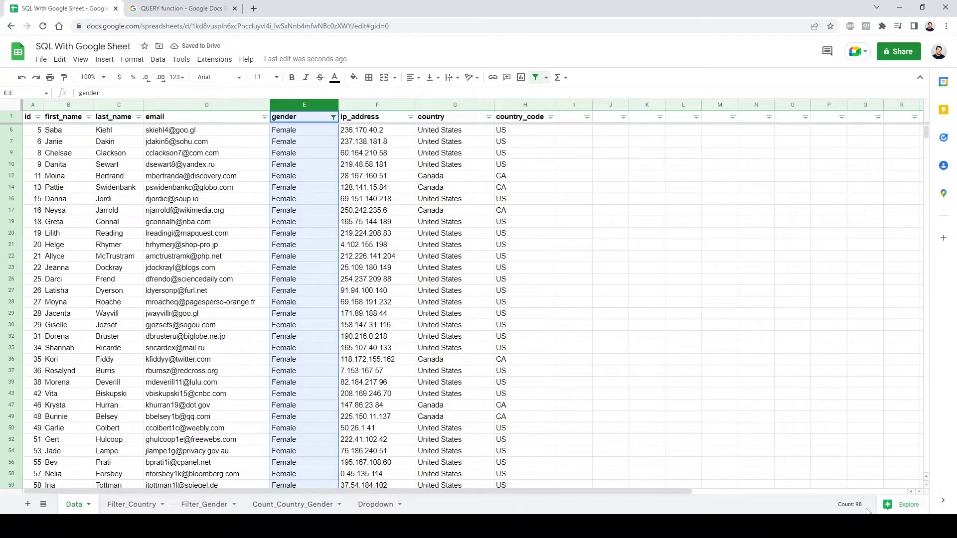
# - Include Male again in the gender column's filter
pyautogui.click(334, 116)
pyautogui.click(229, 298)
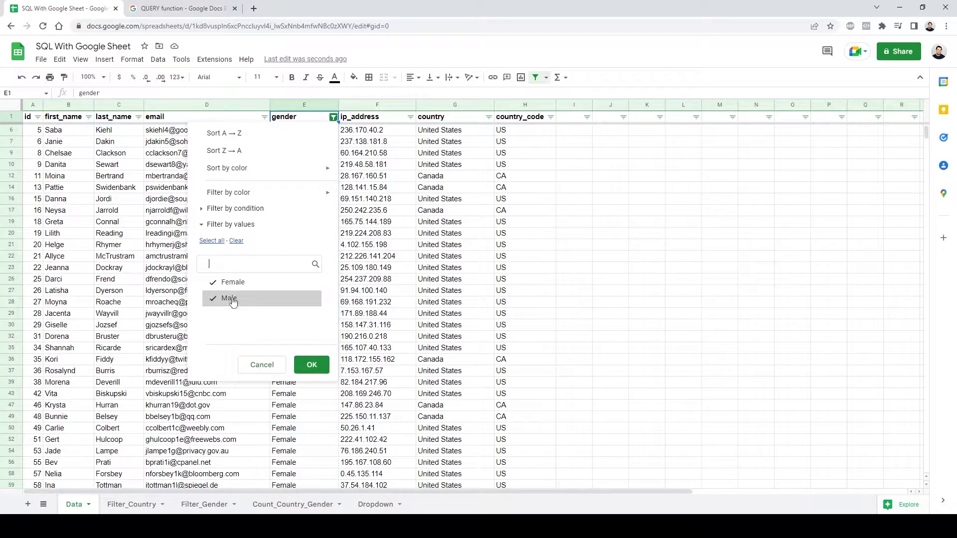
pyautogui.click(311, 365)
# - Filter country_code to US only by excluding AT and CA, and select the column to see its entry count
pyautogui.click(551, 117)
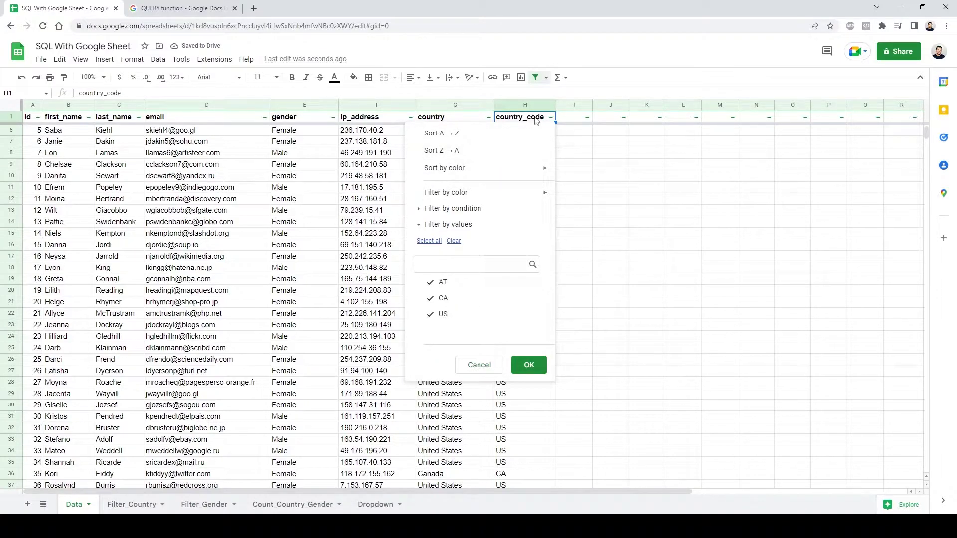
pyautogui.click(439, 282)
pyautogui.click(441, 299)
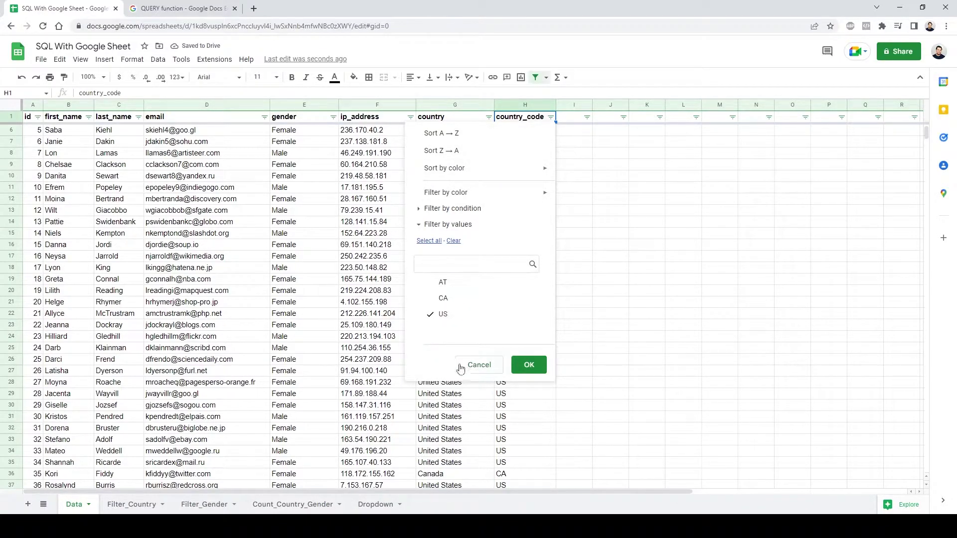
pyautogui.click(532, 367)
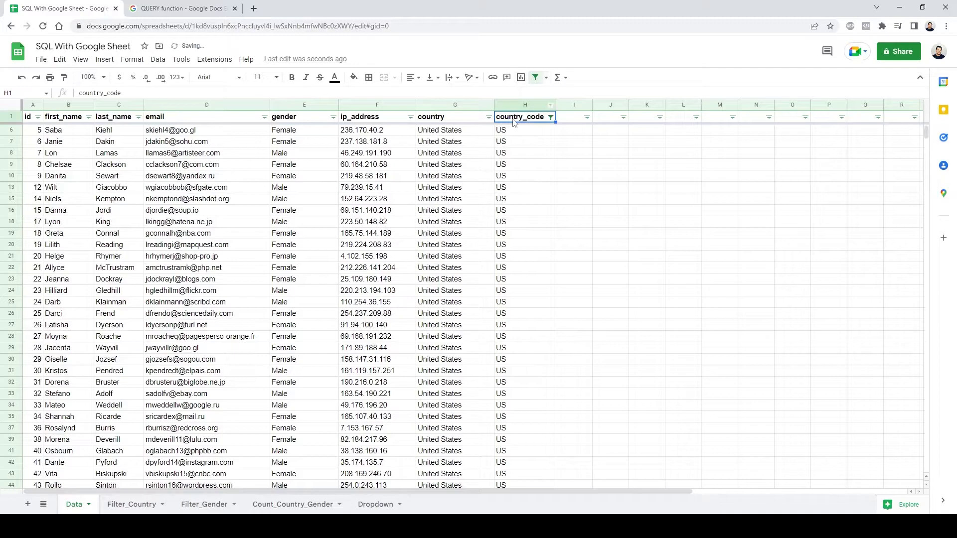
pyautogui.click(514, 102)
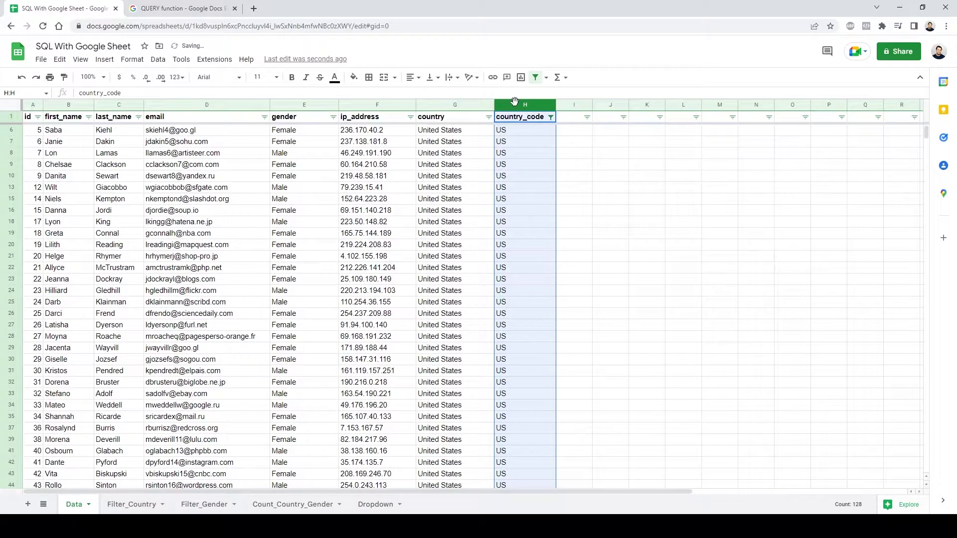
# - Reset the country_code filter so that all of its values are selected
pyautogui.click(551, 117)
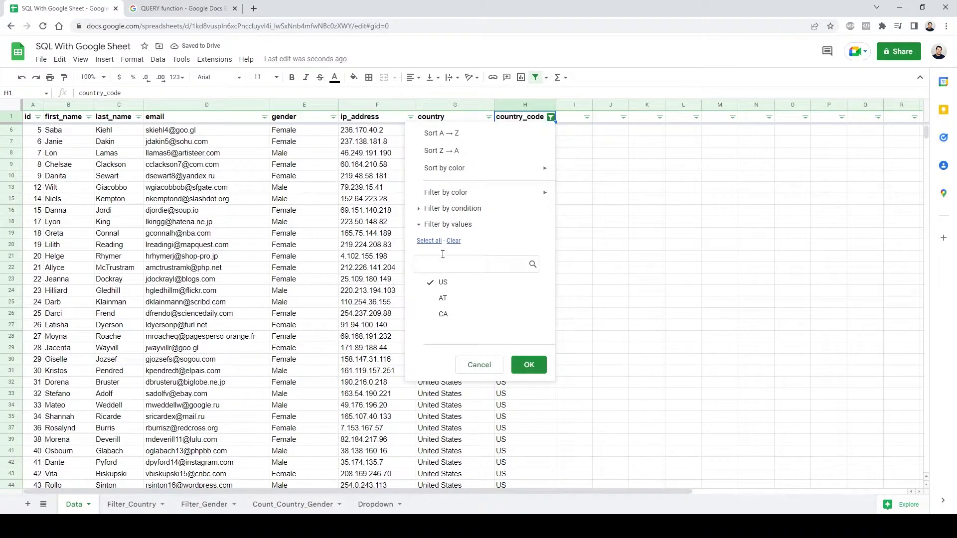
pyautogui.click(429, 241)
pyautogui.click(529, 365)
pyautogui.click(698, 306)
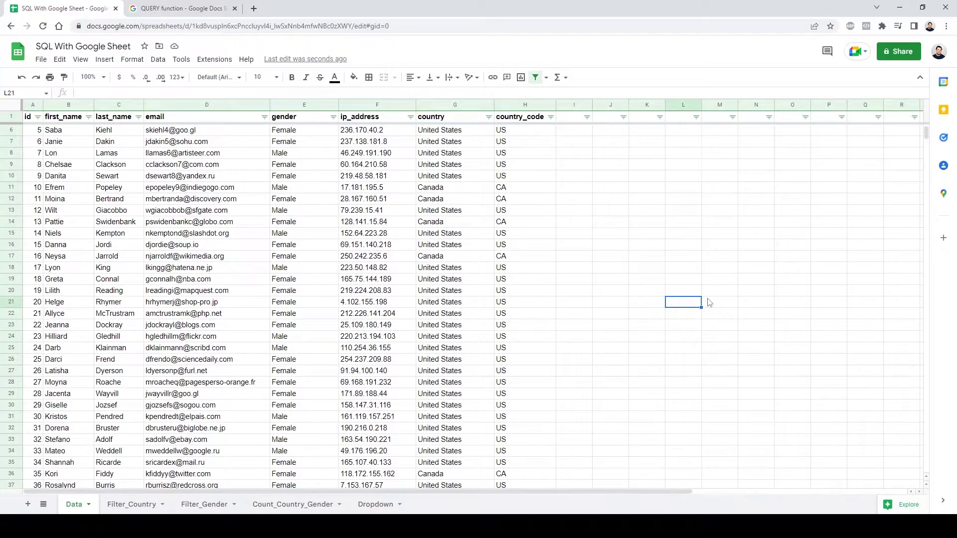
pyautogui.click(619, 232)
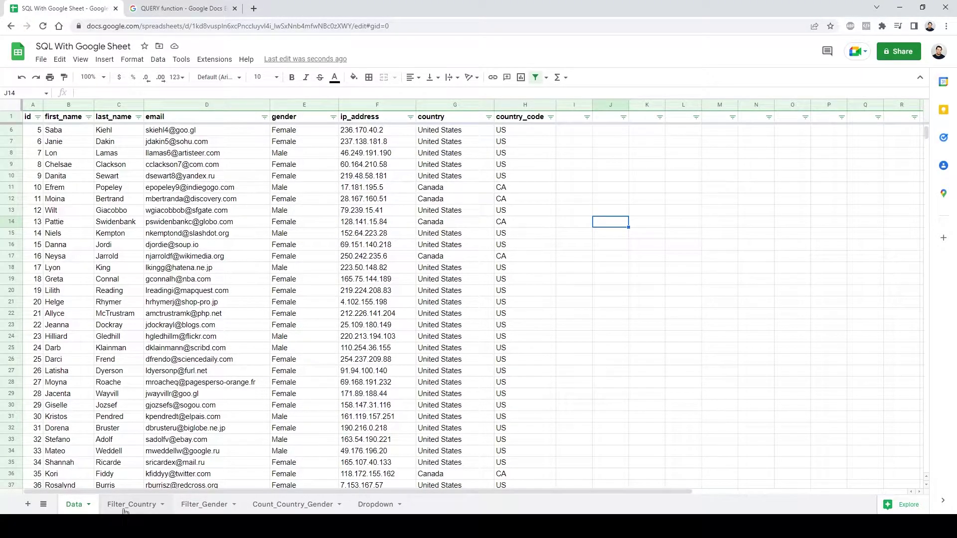
# - Copy the QUERY formula from cell A1 of the Filter_Country sheet into Notepad, and shrink and reposition the Notepad window beside the data
pyautogui.click(126, 506)
pyautogui.click(616, 247)
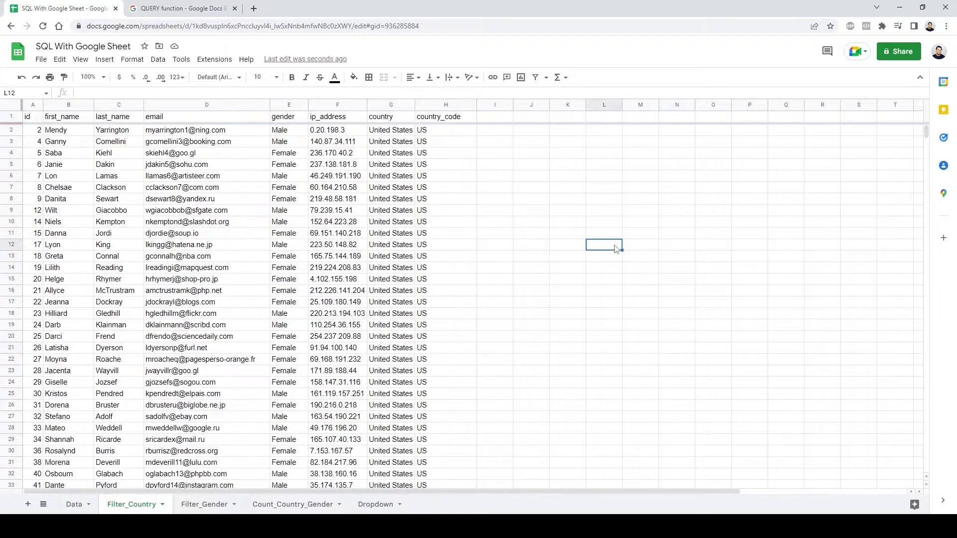
pyautogui.click(31, 120)
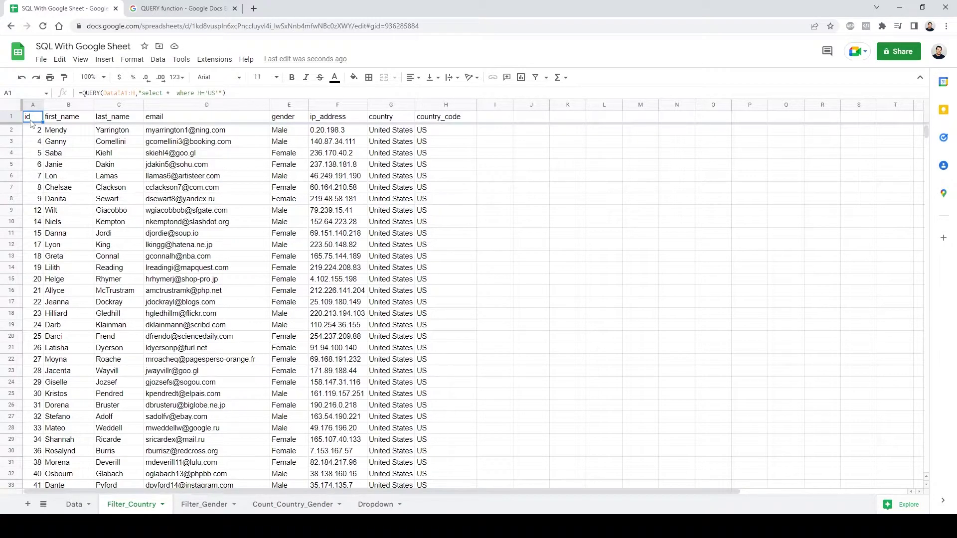
pyautogui.click(235, 92)
pyautogui.hotkey('ctrl', 'a')
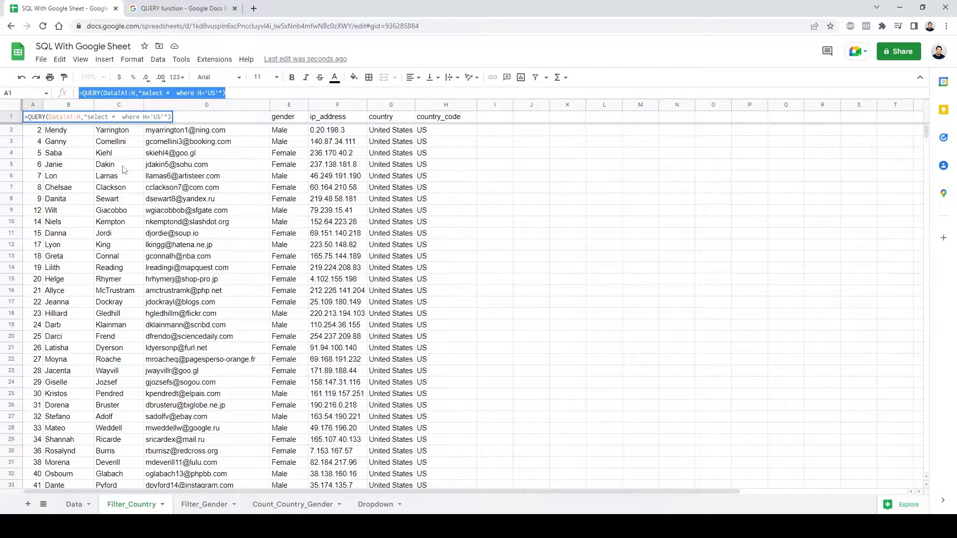
pyautogui.hotkey('ctrl', 'c')
pyautogui.hotkey('alt', 'Tab')
pyautogui.click(592, 240)
pyautogui.hotkey('ctrl', 'v')
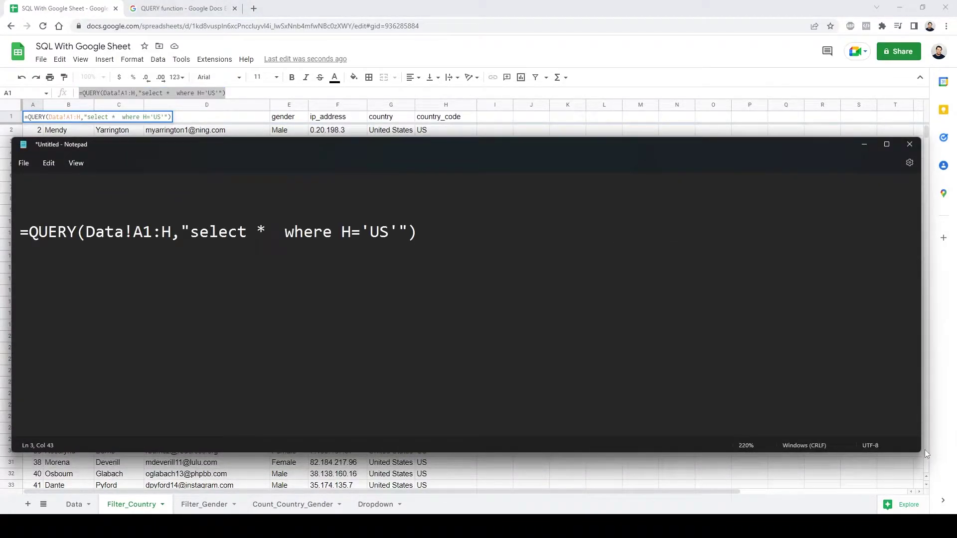
pyautogui.moveTo(918, 454); pyautogui.dragTo(494, 466)
pyautogui.moveTo(141, 150); pyautogui.dragTo(425, 86)
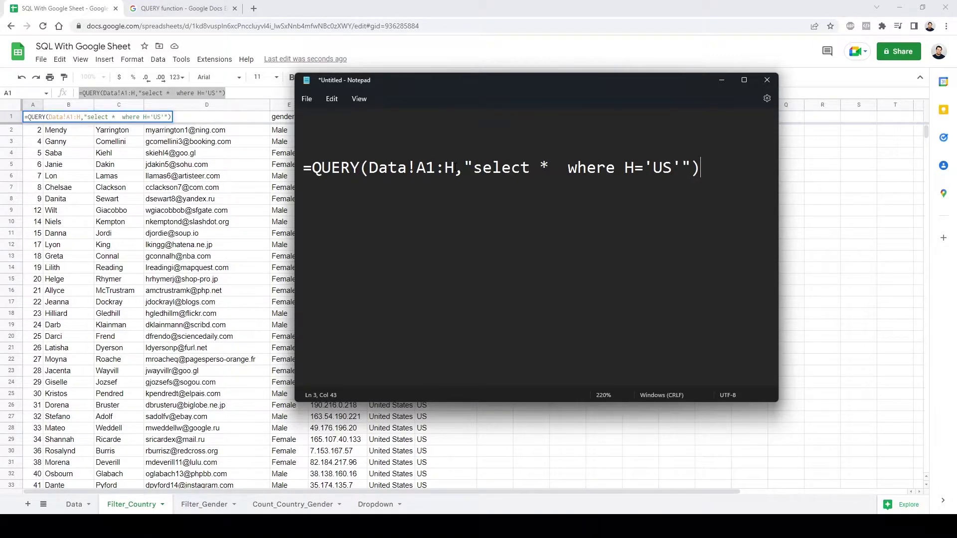
# - Examine the parts of the QUERY formula: the function name, the Data!A1:H range, the select clause and the H='US' condition
pyautogui.moveTo(455, 168); pyautogui.dragTo(370, 168)
pyautogui.doubleClick(326, 168)
pyautogui.moveTo(370, 168); pyautogui.dragTo(456, 168)
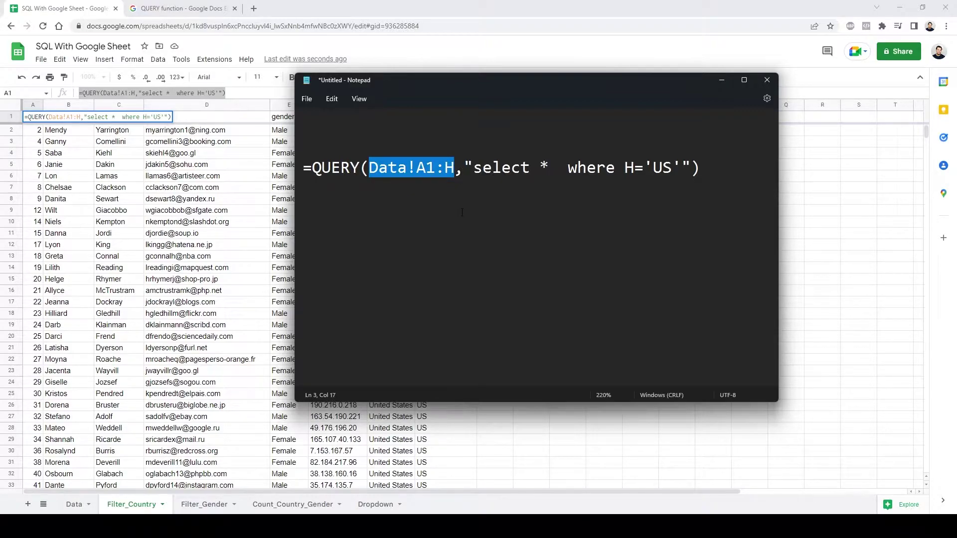
pyautogui.moveTo(388, 168); pyautogui.dragTo(433, 169)
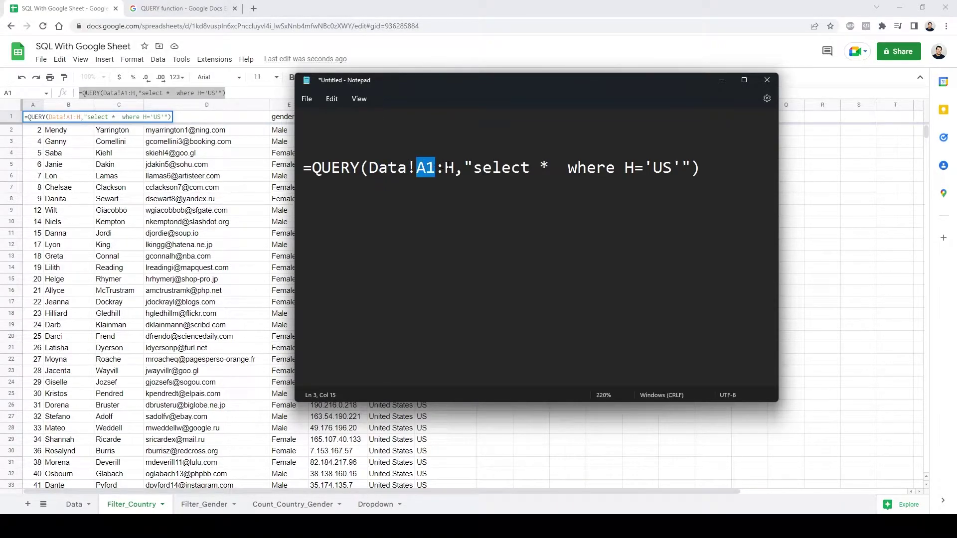
pyautogui.click(453, 168)
pyautogui.moveTo(458, 167); pyautogui.dragTo(388, 168)
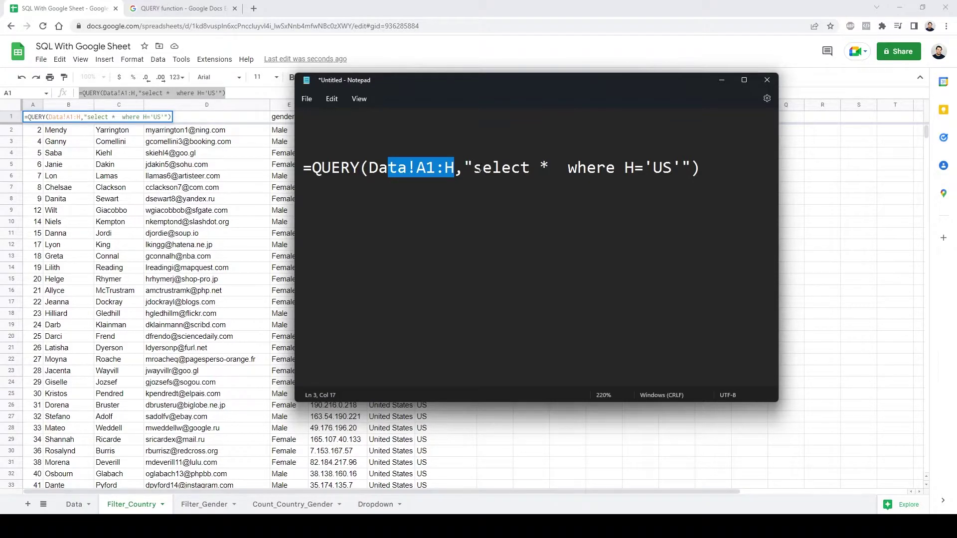
pyautogui.moveTo(476, 169); pyautogui.dragTo(634, 168)
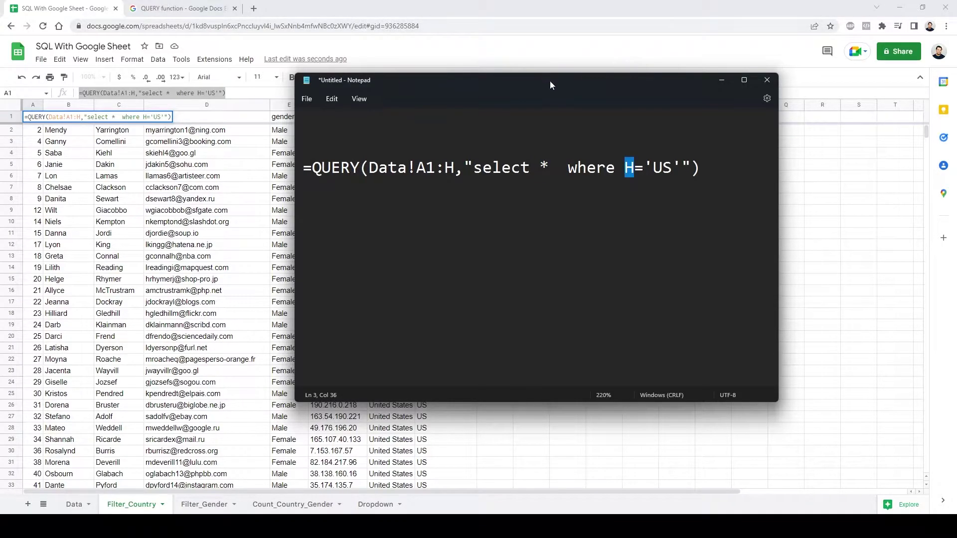
pyautogui.moveTo(550, 80); pyautogui.dragTo(493, 148)
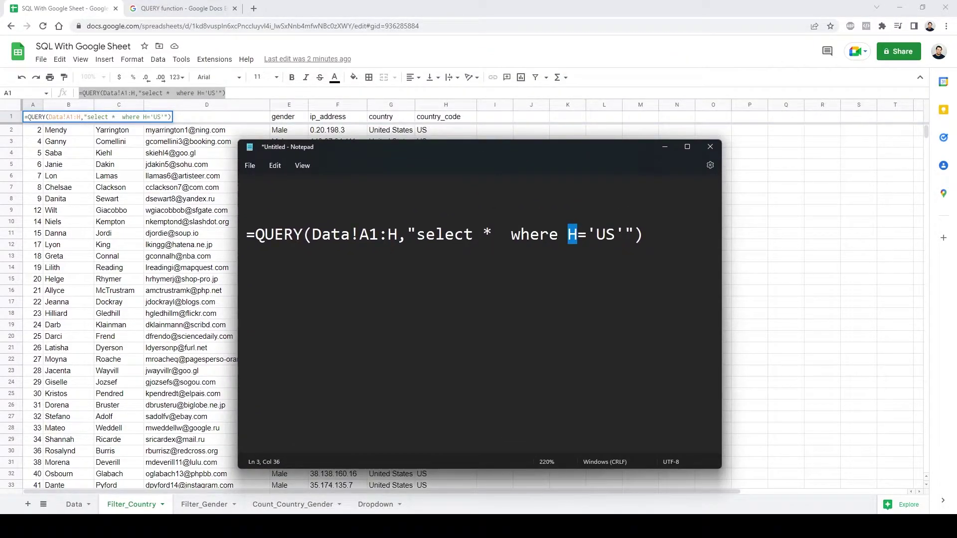
pyautogui.doubleClick(603, 234)
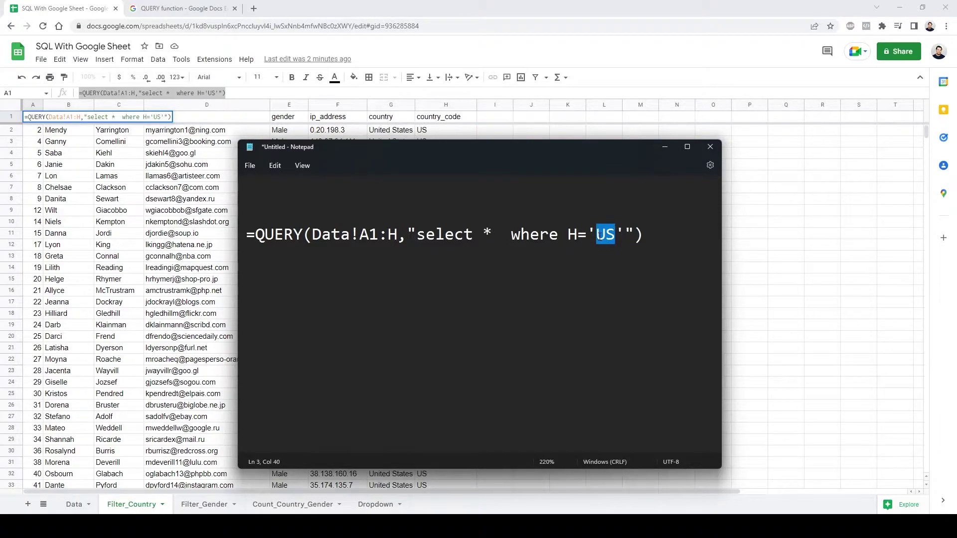
# - Return to Google Sheets and examine the end of the Filter_Country results, highlighting the last two rows
pyautogui.click(810, 223)
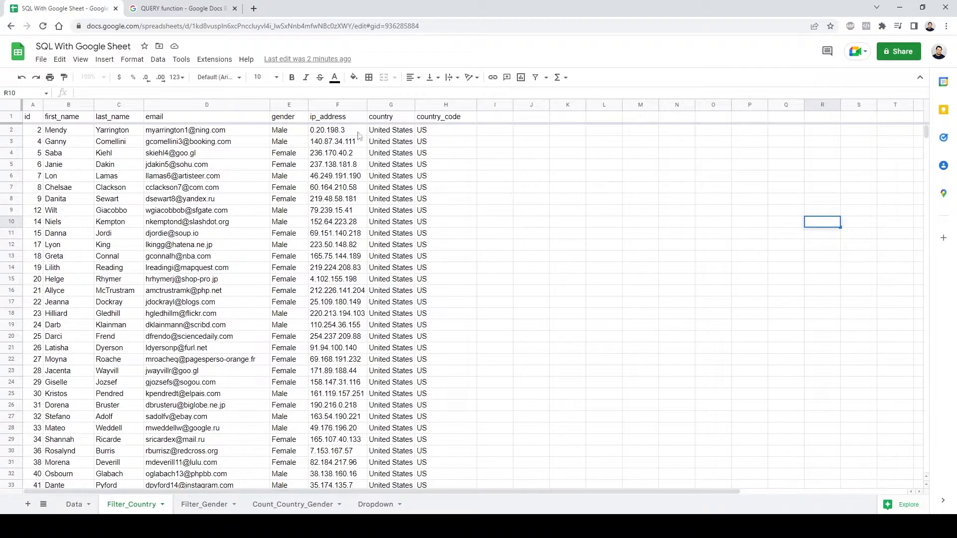
pyautogui.scroll(-20, 397, 270)
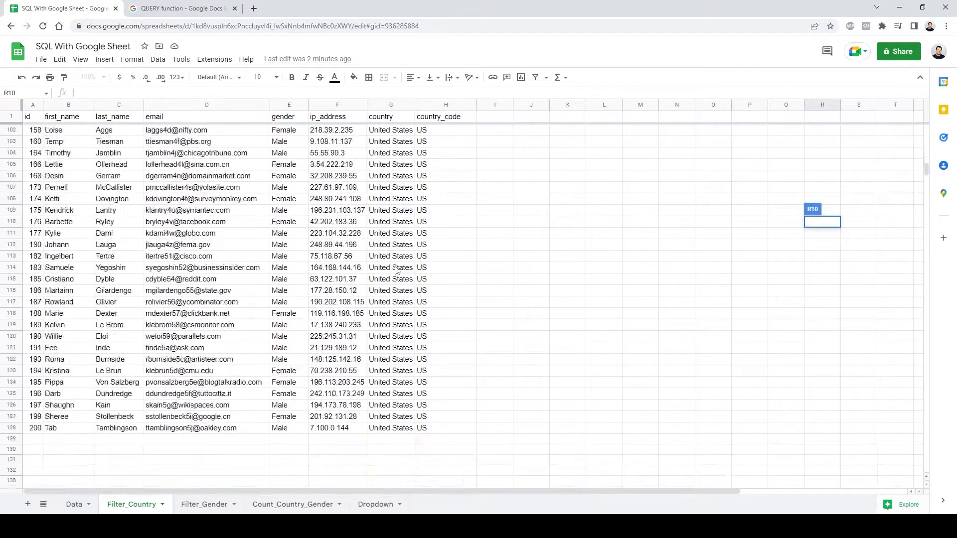
pyautogui.scroll(-8, 394, 271)
pyautogui.scroll(8, 394, 271)
pyautogui.scroll(-4, 443, 371)
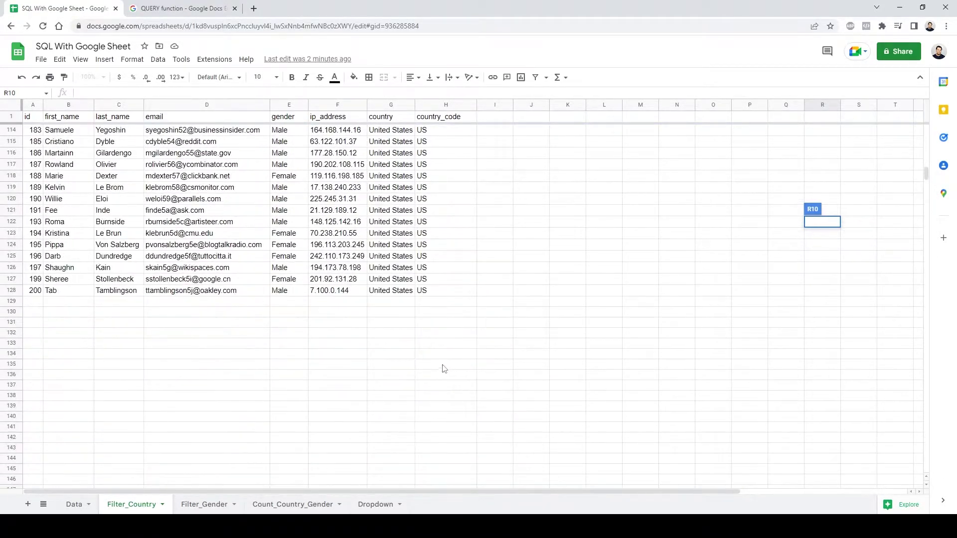
pyautogui.moveTo(11, 290); pyautogui.dragTo(11, 279)
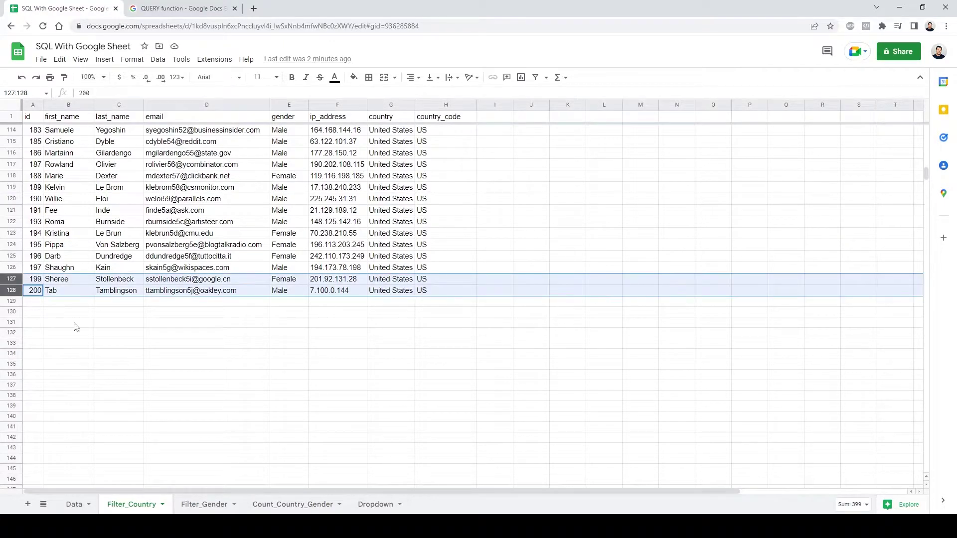
pyautogui.click(199, 406)
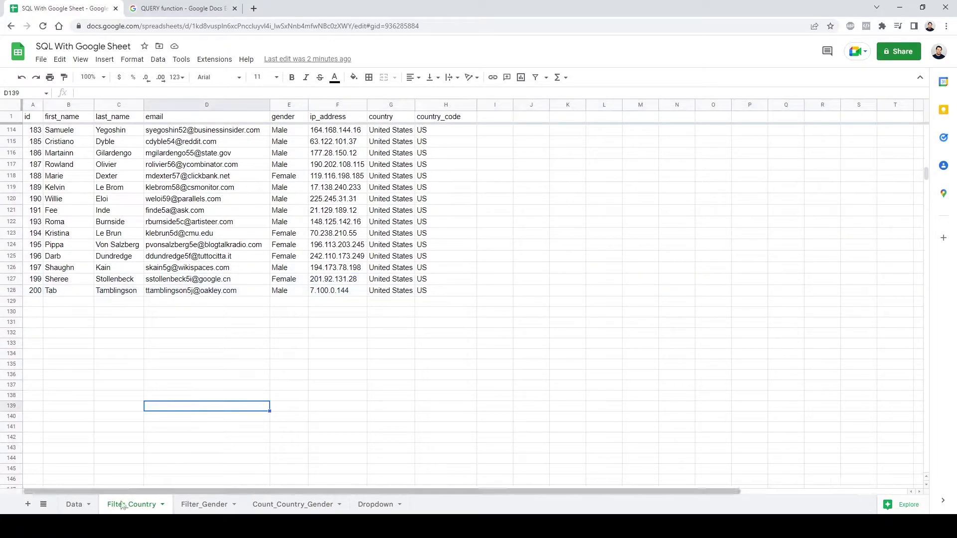
# - Compare the last two records on the Data sheet with the final rows on Filter_Country, returning to the Data sheet
pyautogui.click(69, 508)
pyautogui.scroll(-20, 221, 314)
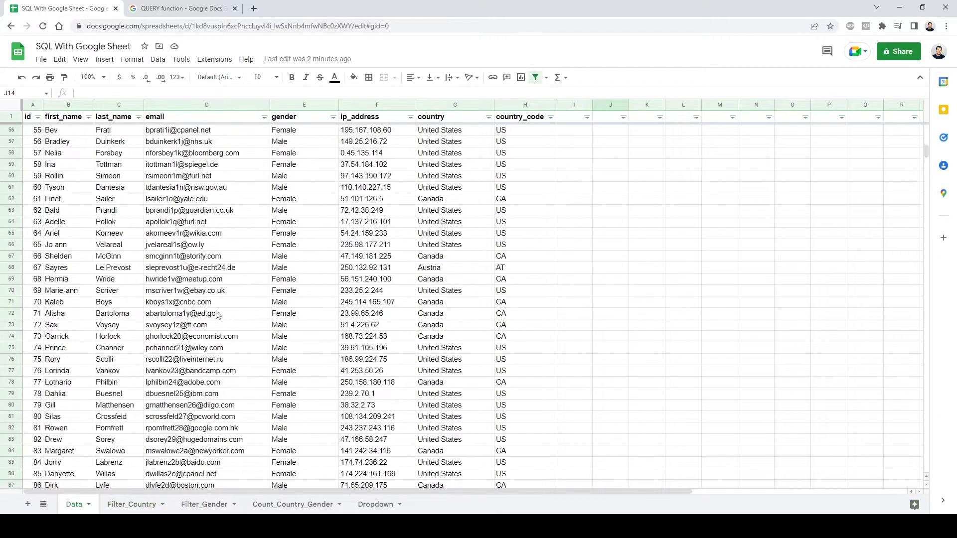
pyautogui.scroll(-20, 222, 314)
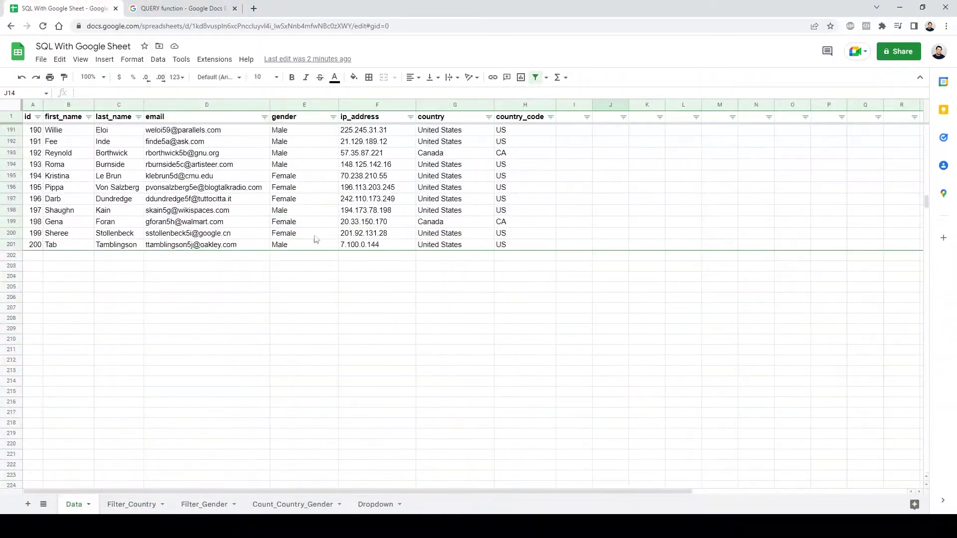
pyautogui.click(498, 233)
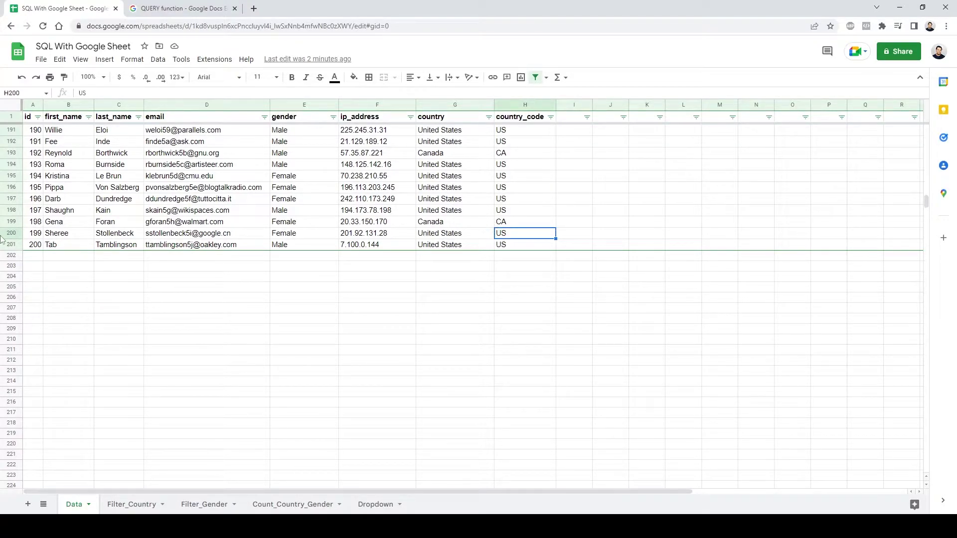
pyautogui.moveTo(10, 233); pyautogui.dragTo(8, 242)
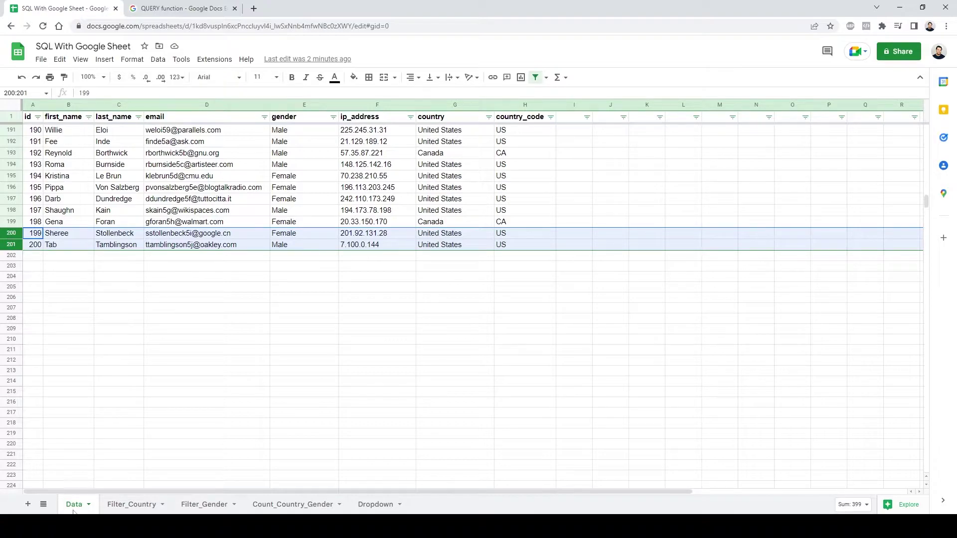
pyautogui.click(122, 505)
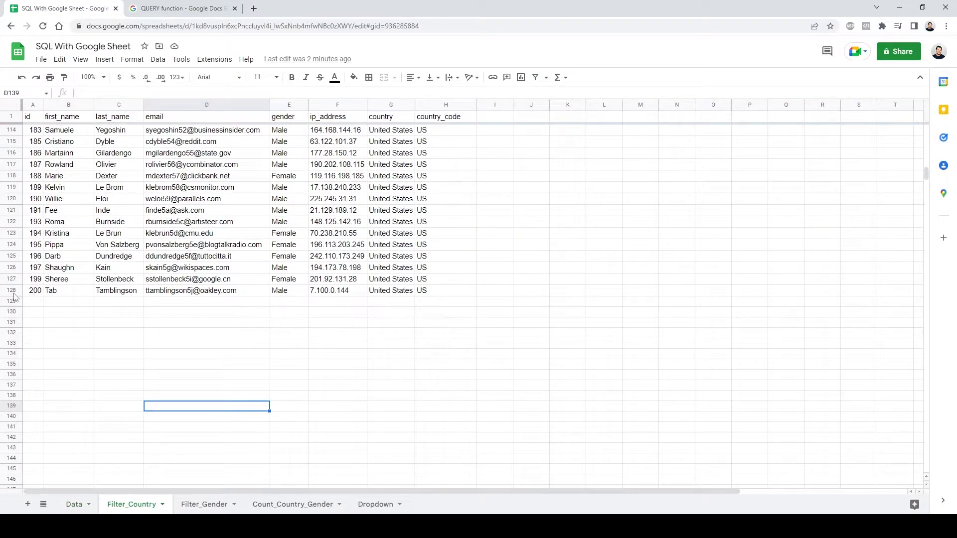
pyautogui.click(65, 507)
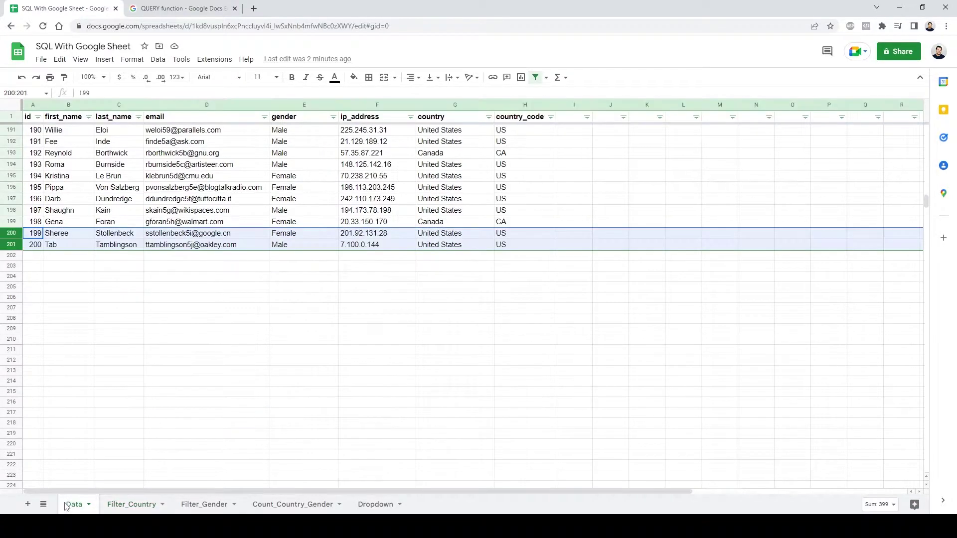
# - Clear the contents of rows 200 and 201 on the Data sheet and check the end of the Filter_Country results
pyautogui.press('Delete')
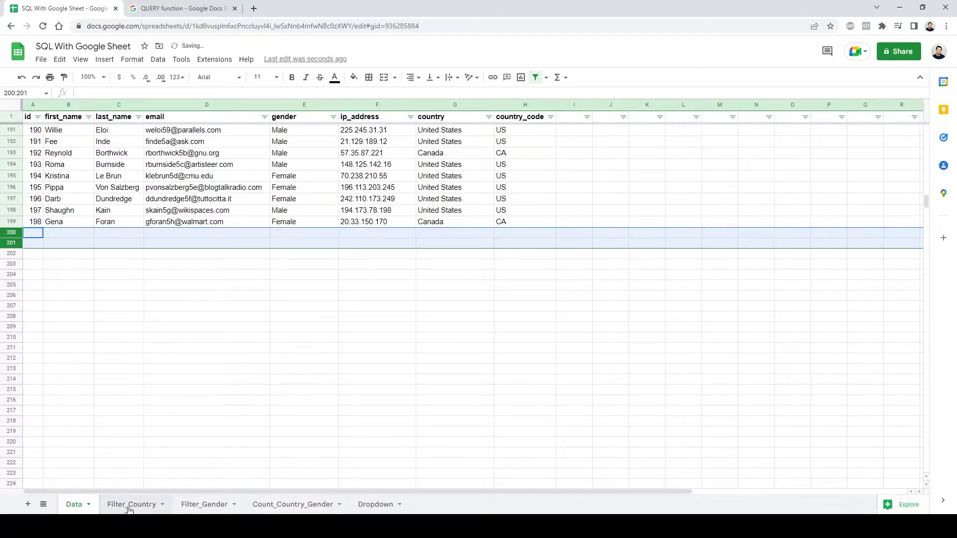
pyautogui.click(126, 506)
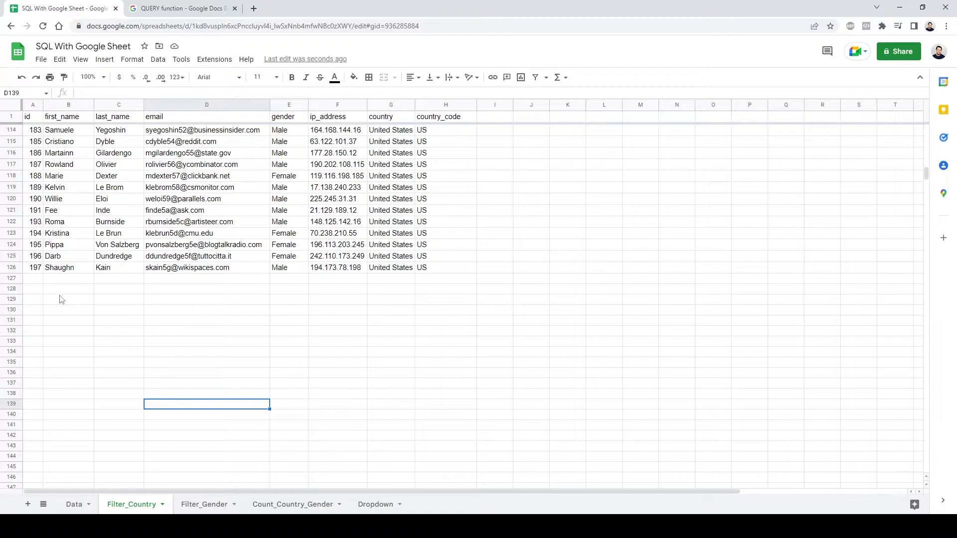
# - Undo the clearing of the last two Data records and inspect the final two rows of Filter_Country
pyautogui.click(22, 78)
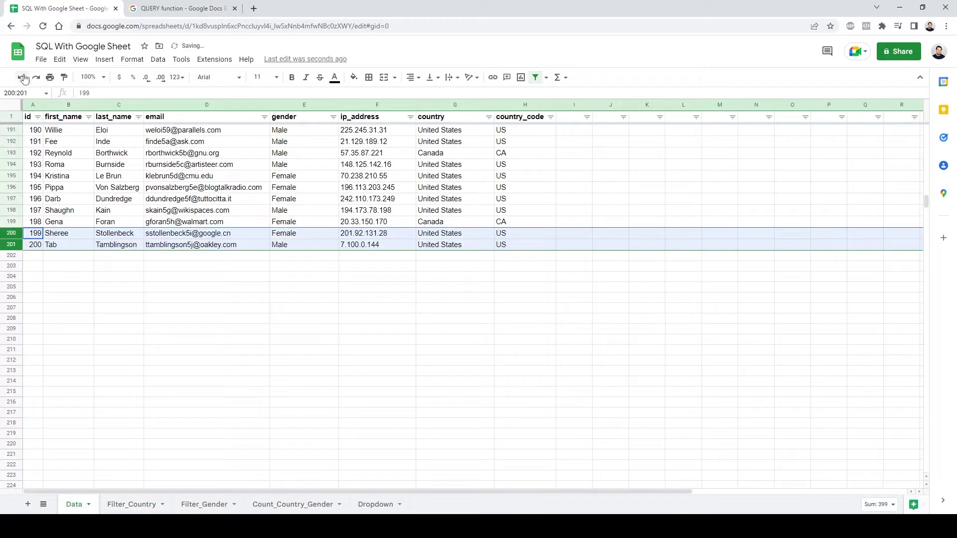
pyautogui.click(131, 504)
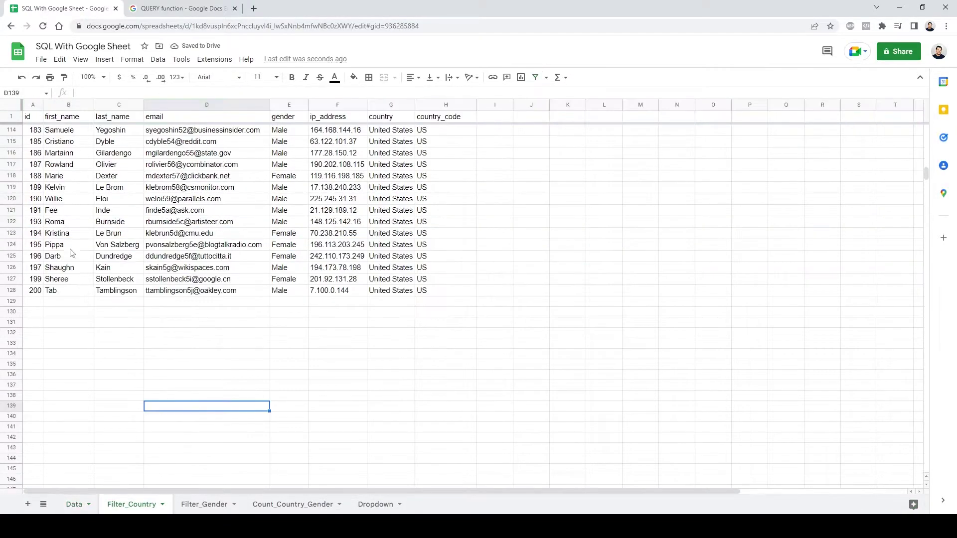
pyautogui.moveTo(11, 279); pyautogui.dragTo(11, 290)
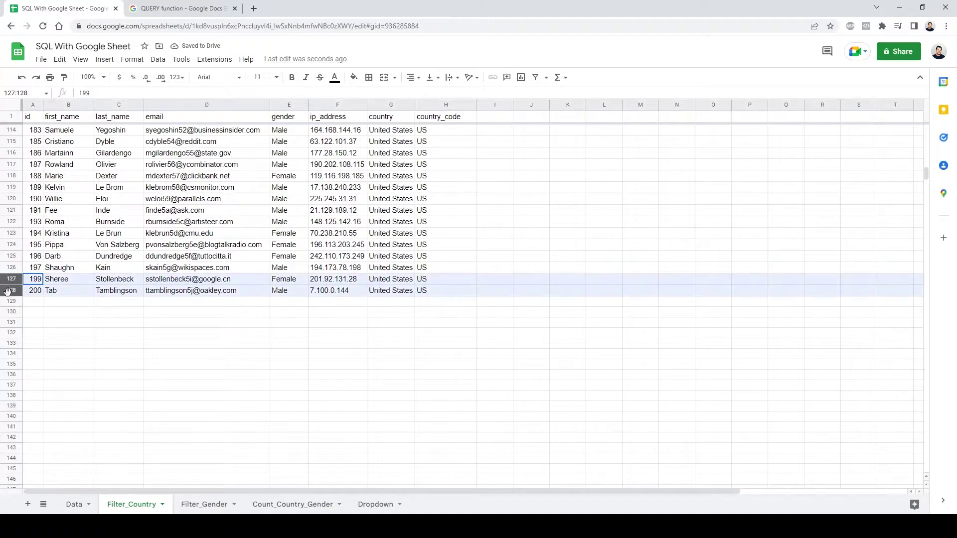
pyautogui.click(405, 376)
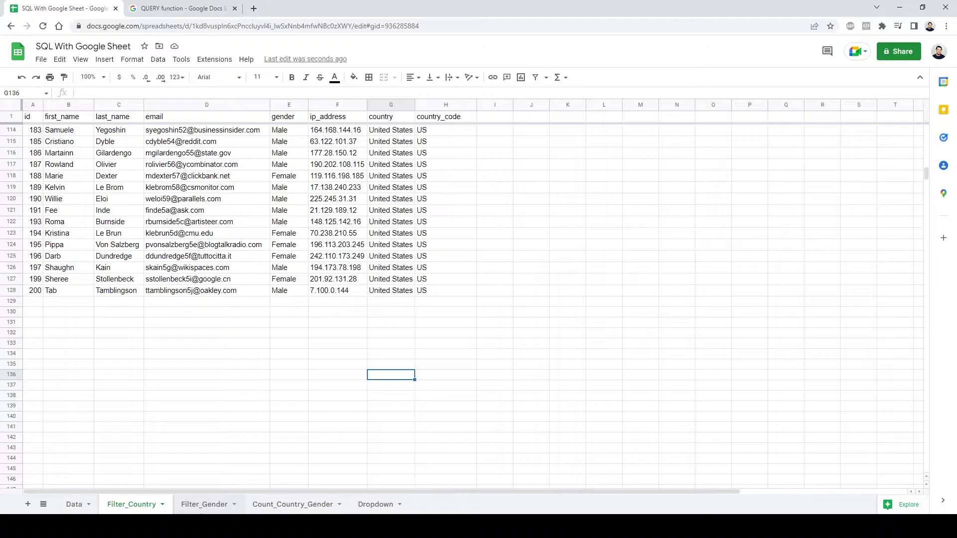
# - Open the Filter_Gender sheet and examine the QUERY formula in A1, including its E='Male' condition
pyautogui.click(206, 505)
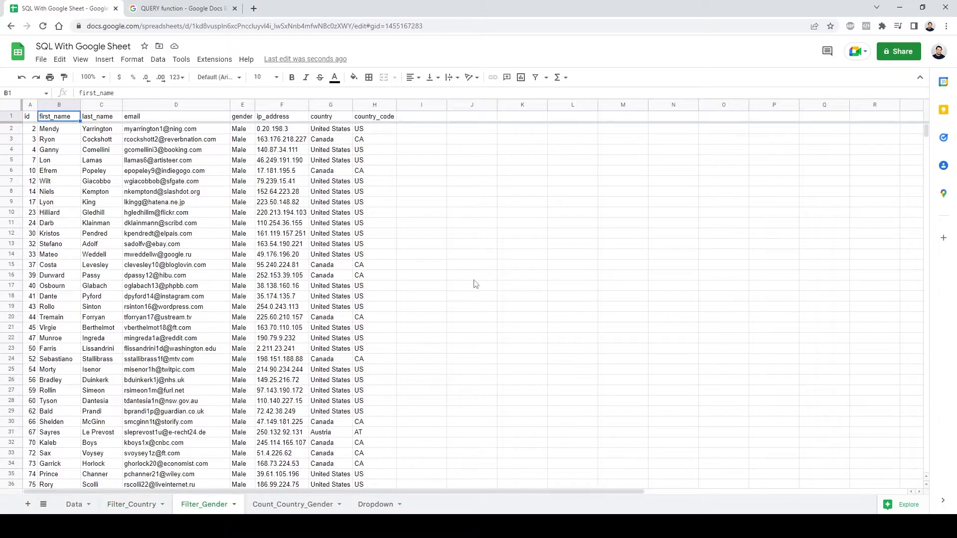
pyautogui.click(28, 116)
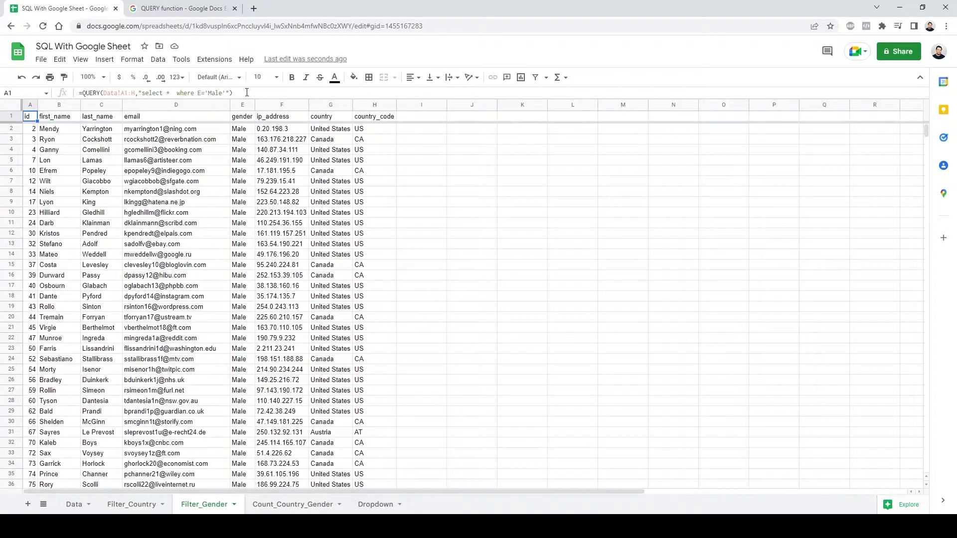
pyautogui.moveTo(247, 93); pyautogui.dragTo(96, 93)
pyautogui.click(199, 94)
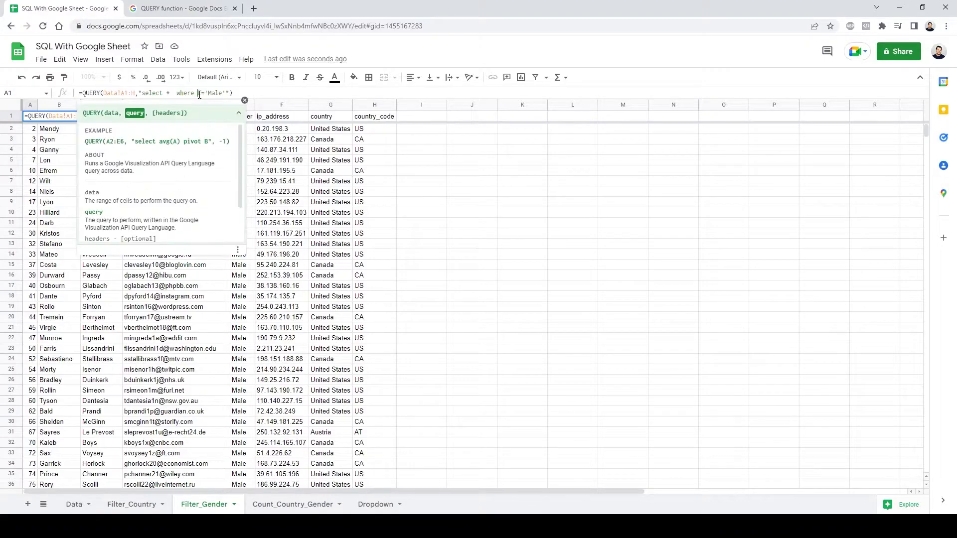
pyautogui.click(568, 202)
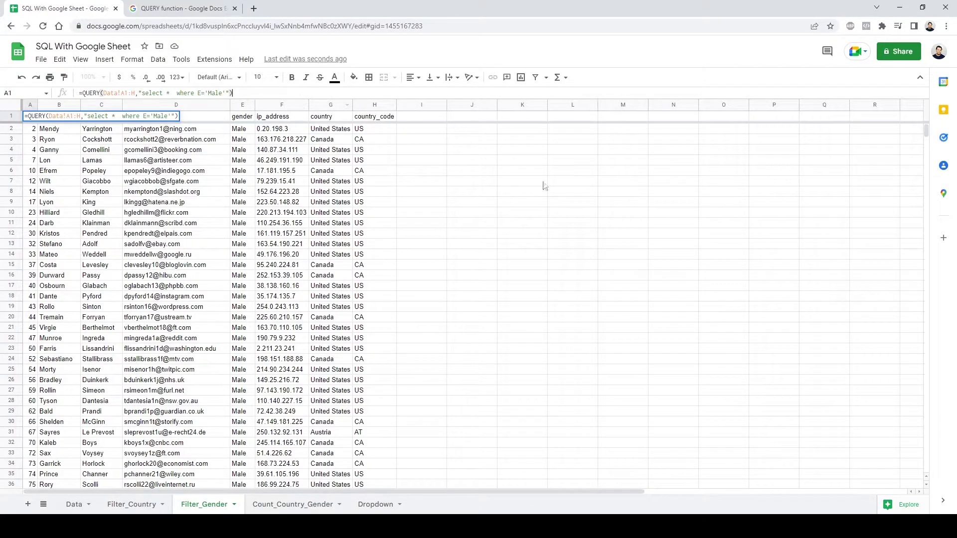
# - Review the gender column through the Filter_Gender results, and revisit the Data and Filter_Country sheets
pyautogui.click(242, 128)
pyautogui.scroll(-9, 414, 244)
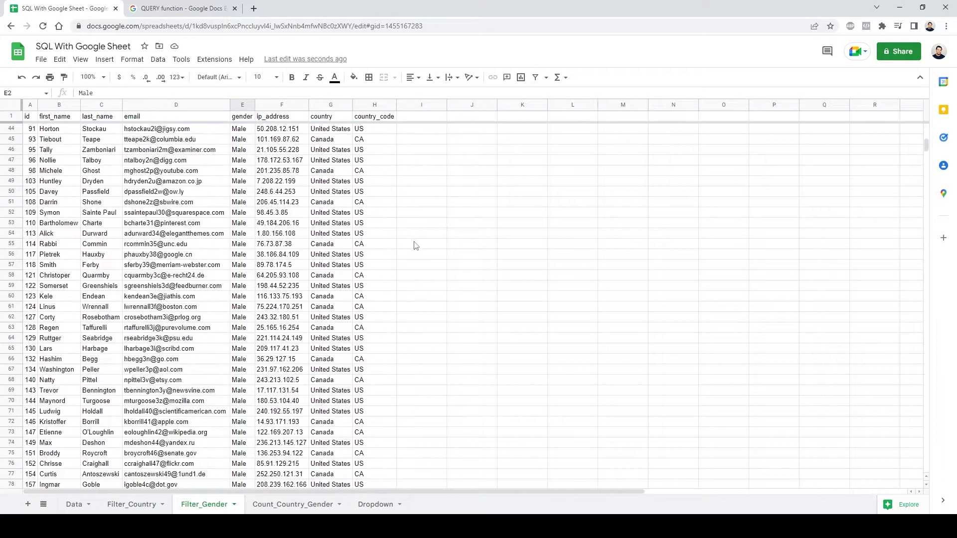
pyautogui.scroll(-14, 414, 245)
pyautogui.scroll(20, 414, 245)
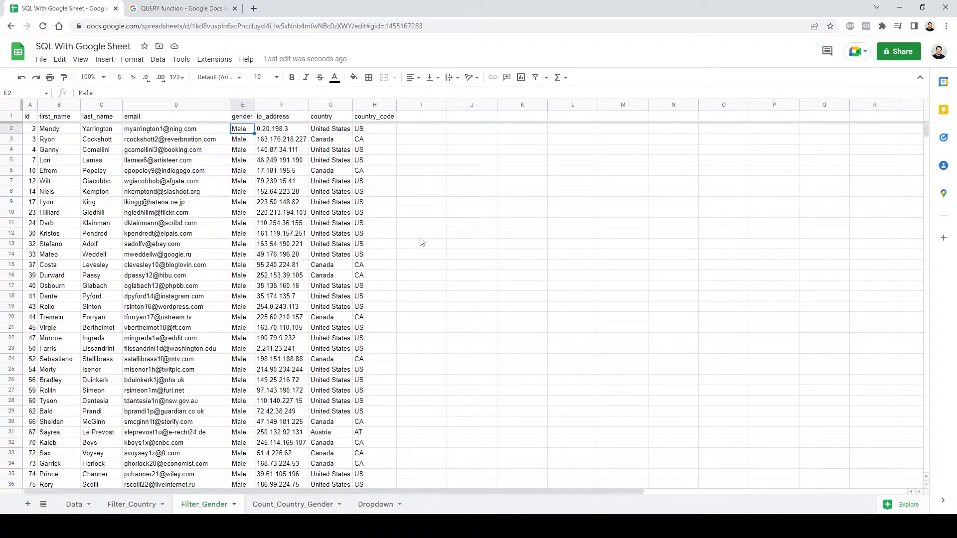
pyautogui.click(74, 506)
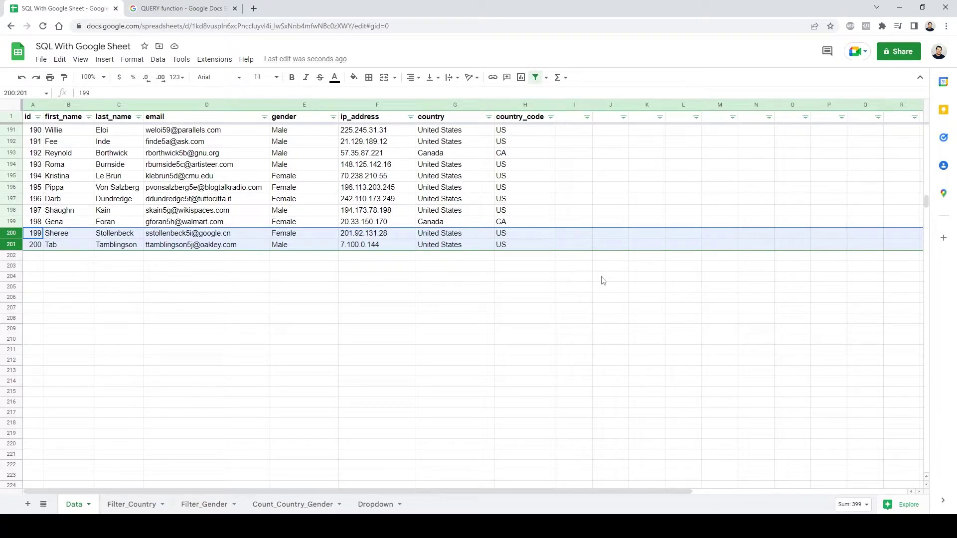
pyautogui.click(133, 505)
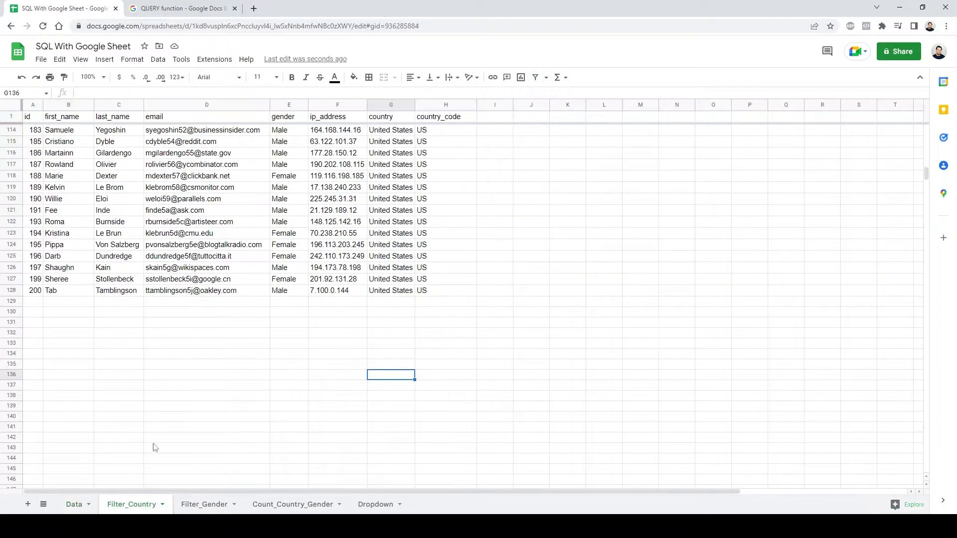
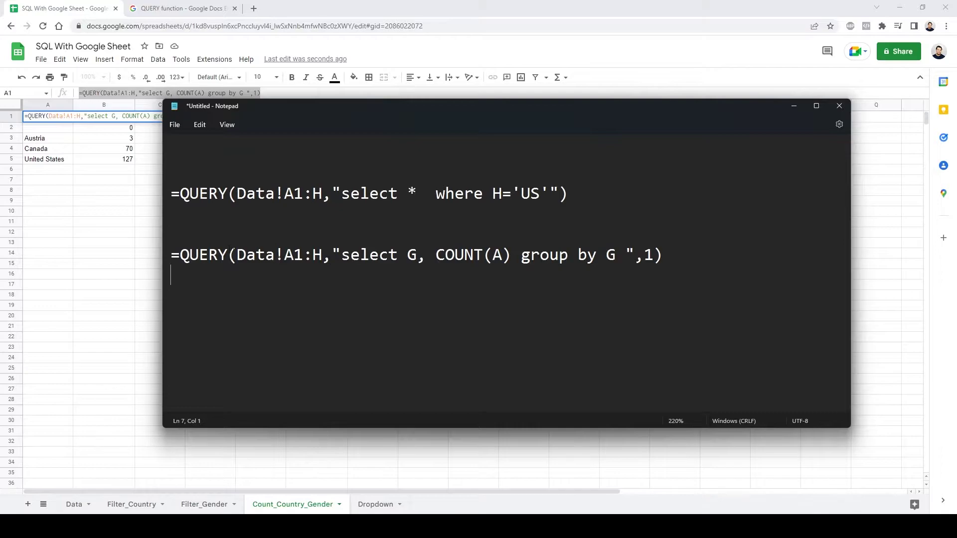
# - Examine the select keyword, column G, COUNT(A) and the group by G clause of the second QUERY formula in Notepad
pyautogui.moveTo(237, 256); pyautogui.dragTo(398, 255)
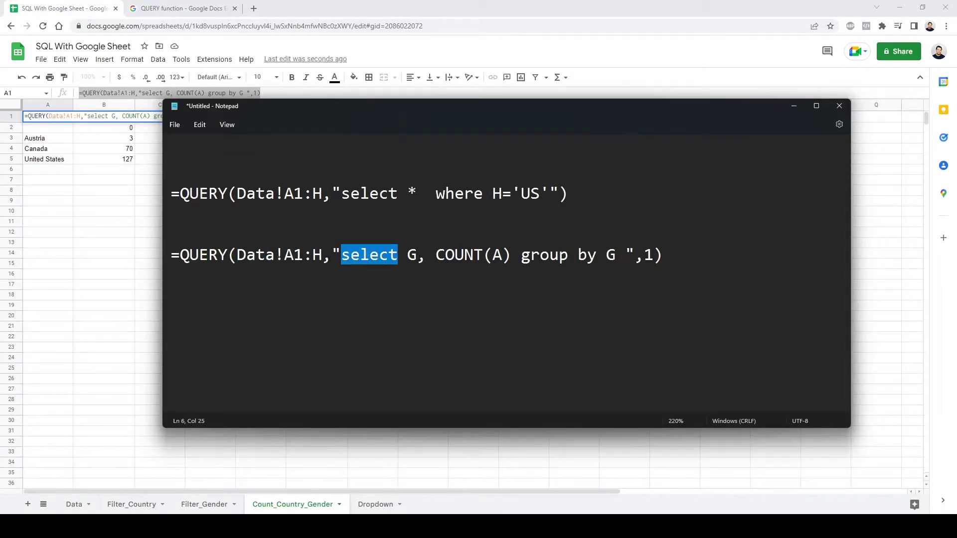
pyautogui.doubleClick(411, 256)
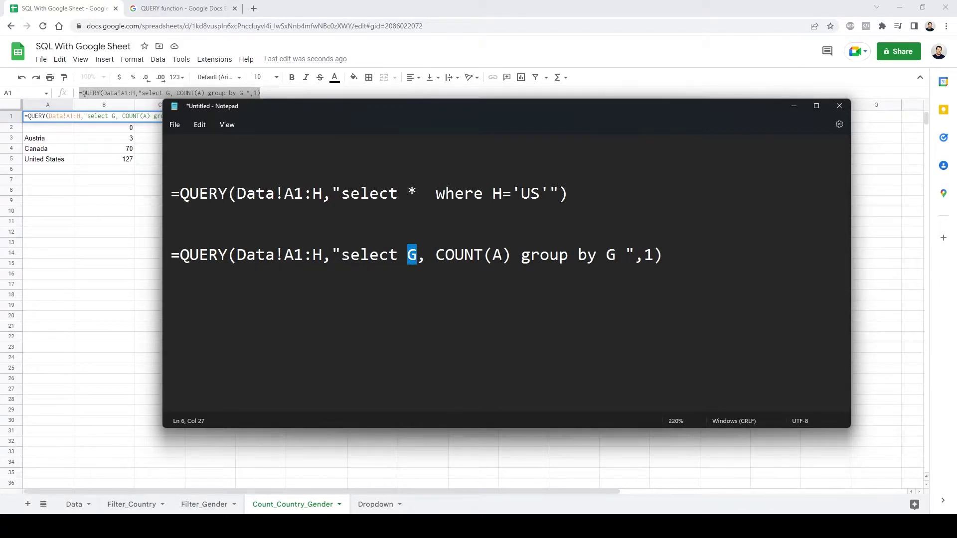
pyautogui.doubleClick(497, 255)
pyautogui.doubleClick(609, 257)
# - Return to the Count_Country_Gender sheet and examine the record counts for Austria, Canada and United States, plus the count id header
pyautogui.click(115, 225)
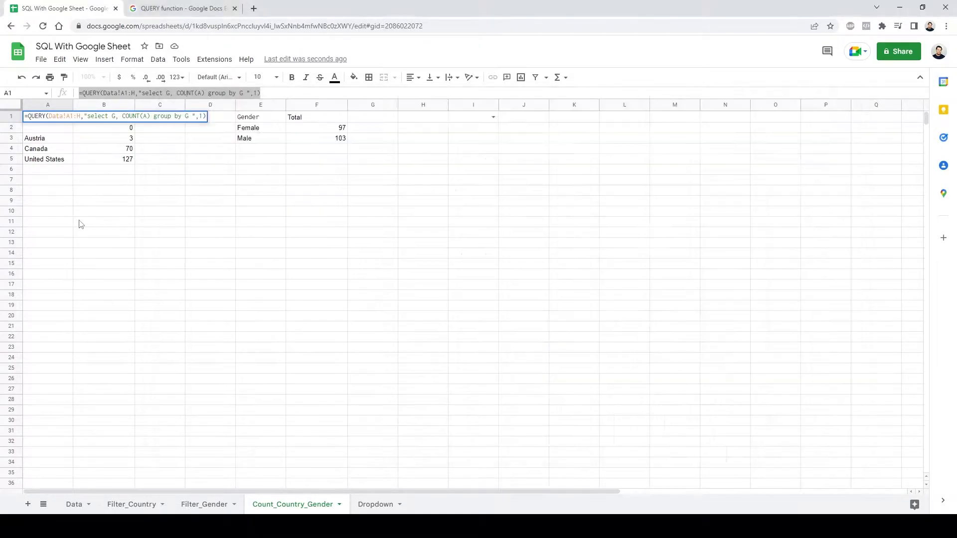
pyautogui.click(44, 141)
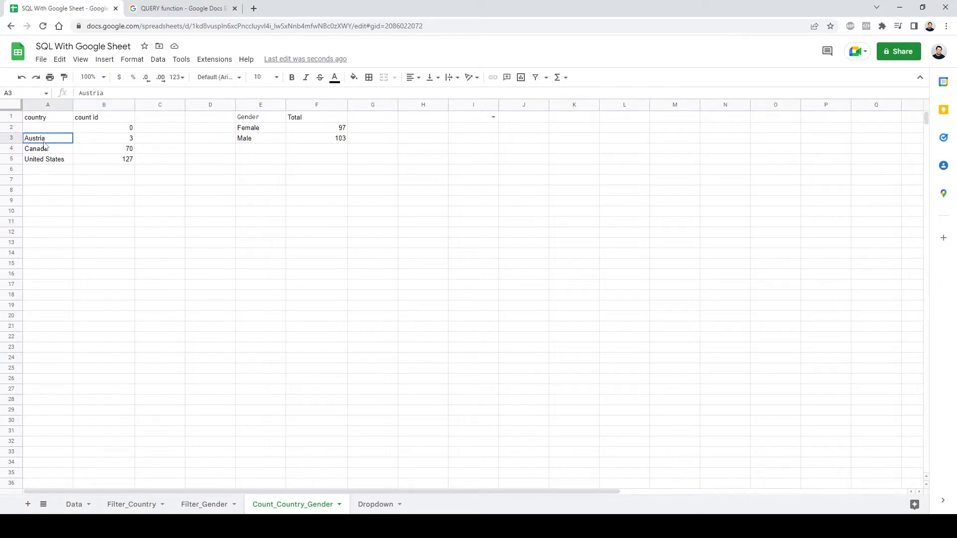
pyautogui.click(120, 140)
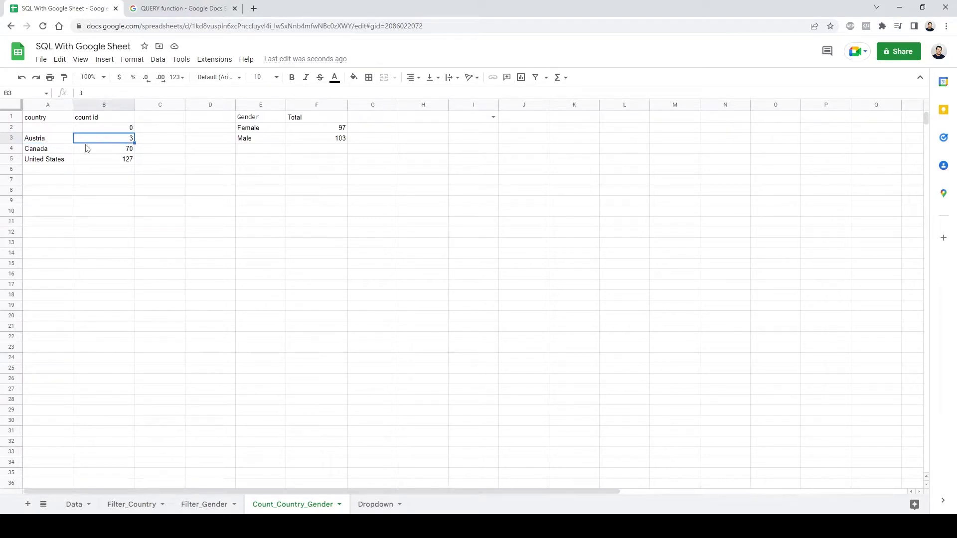
pyautogui.click(113, 153)
pyautogui.click(98, 160)
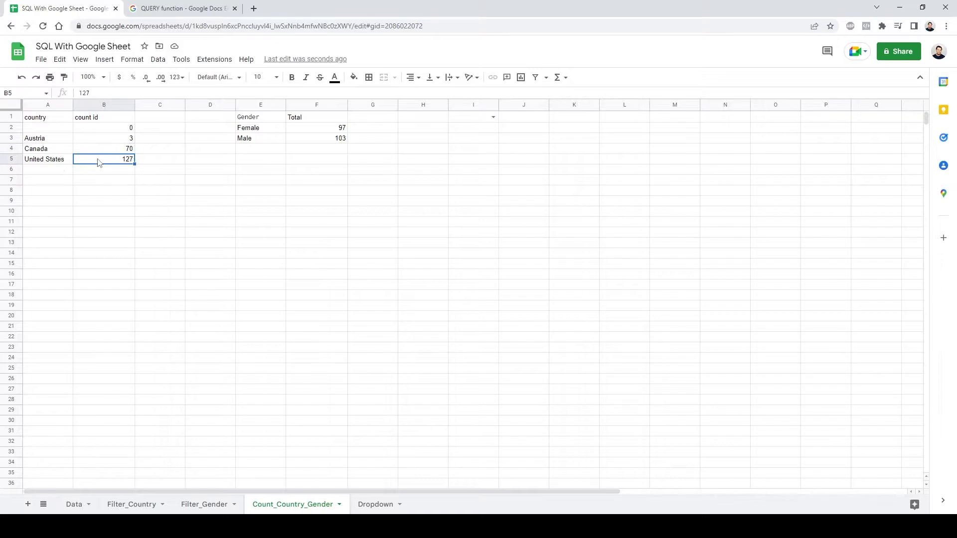
pyautogui.click(89, 122)
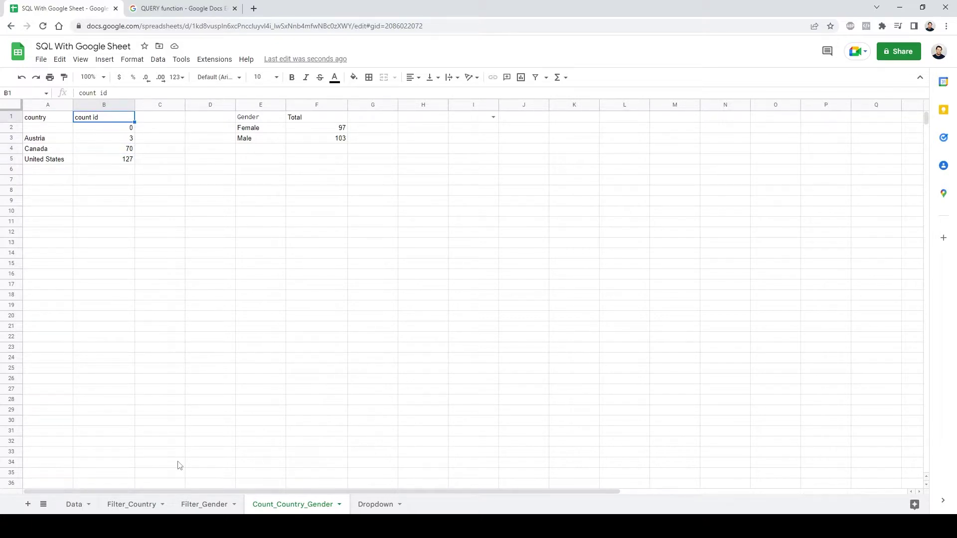
# - Look at the Filter_Gender sheet again and highlight the blank country row A2:B2 on Count_Country_Gender
pyautogui.click(205, 504)
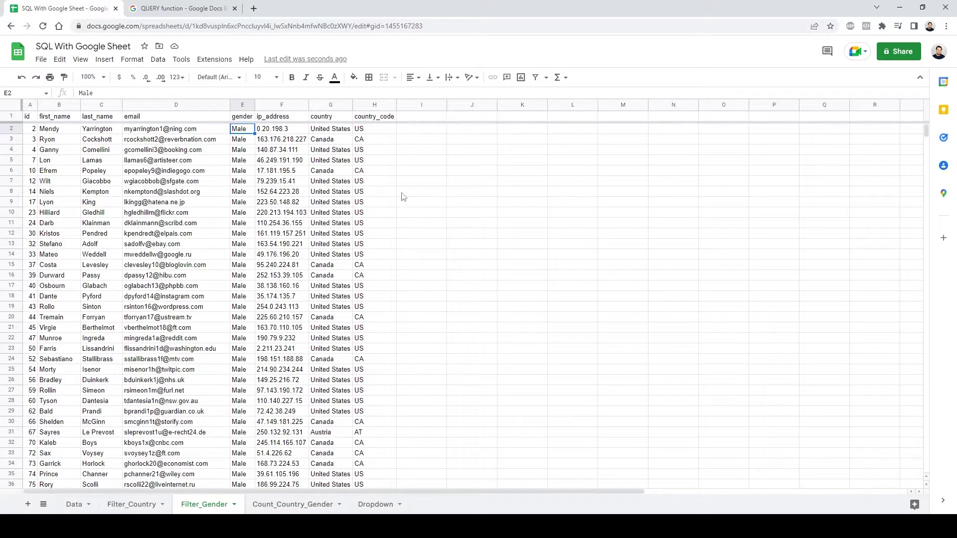
pyautogui.click(264, 506)
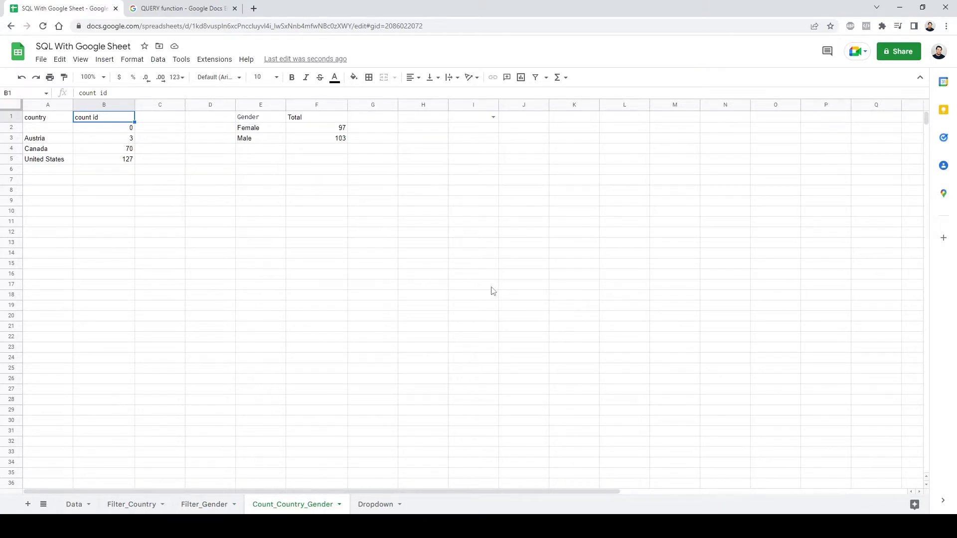
pyautogui.moveTo(45, 128); pyautogui.dragTo(131, 130)
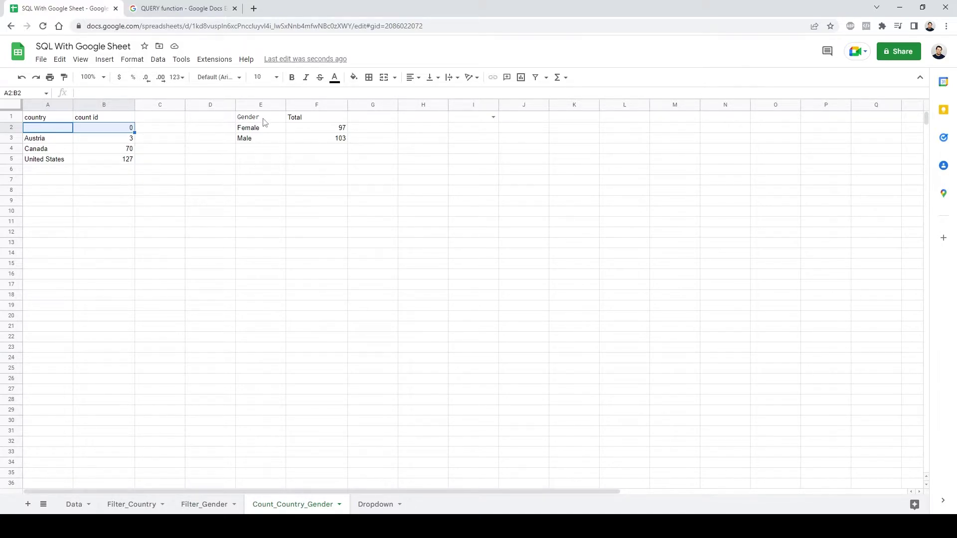
# - Copy the gender-count QUERY formula from cell E1 and paste it into Notepad below the other formulas, separated by blank lines
pyautogui.click(239, 116)
pyautogui.moveTo(435, 93); pyautogui.dragTo(78, 82)
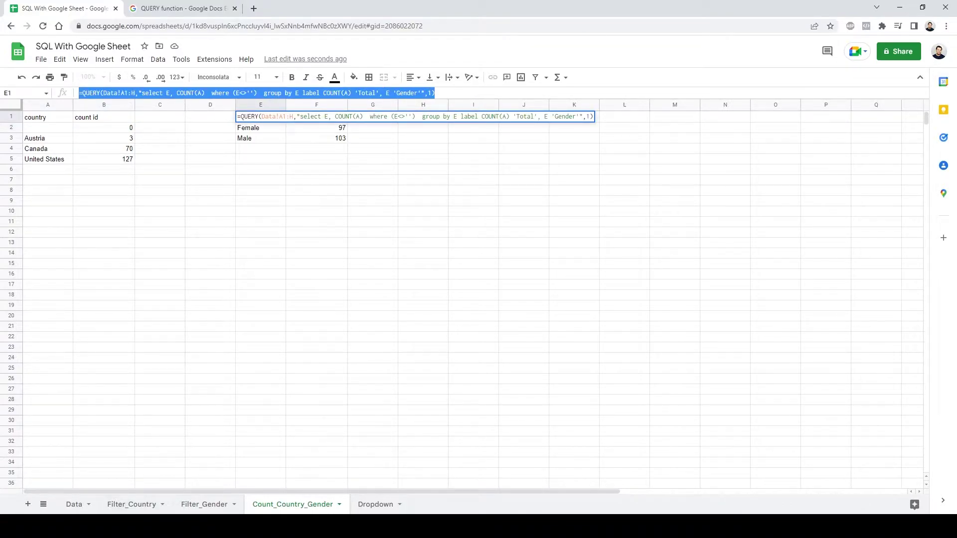
pyautogui.hotkey('ctrl', 'c')
pyautogui.hotkey('alt', 'Tab')
pyautogui.press('End')
pyautogui.press('Return')
pyautogui.press('Return')
pyautogui.press('Return')
pyautogui.press('Return')
pyautogui.hotkey('ctrl', 'v')
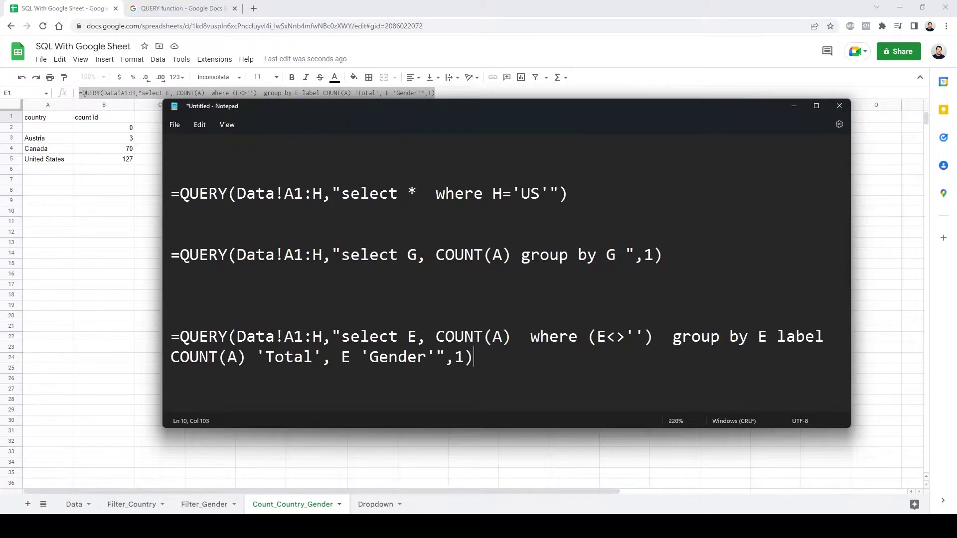
# - Widen the Notepad window and reposition it lower so the header row of the gender counts stays visible
pyautogui.moveTo(164, 102); pyautogui.dragTo(24, 101)
pyautogui.moveTo(204, 112); pyautogui.dragTo(210, 132)
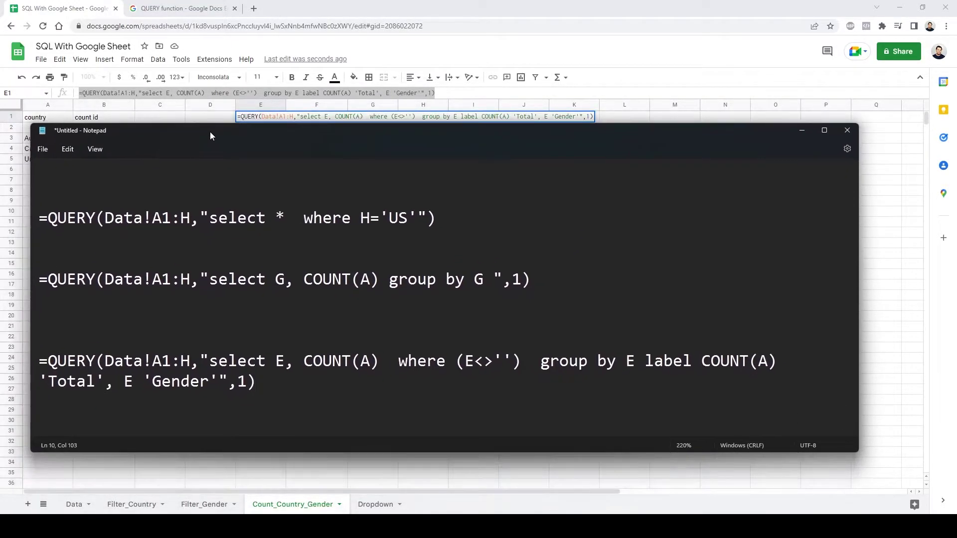
pyautogui.click(876, 222)
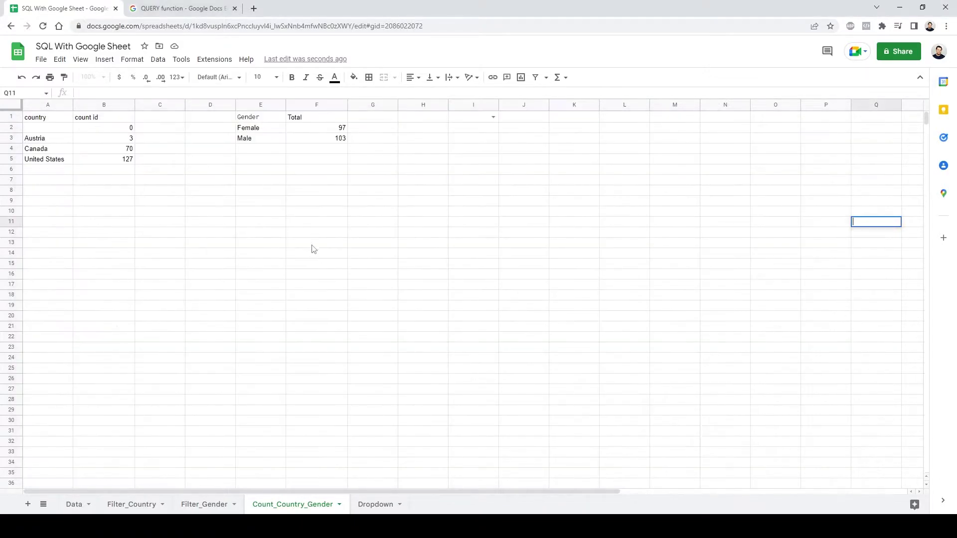
pyautogui.hotkey('alt', 'Tab')
pyautogui.moveTo(377, 145); pyautogui.dragTo(375, 162)
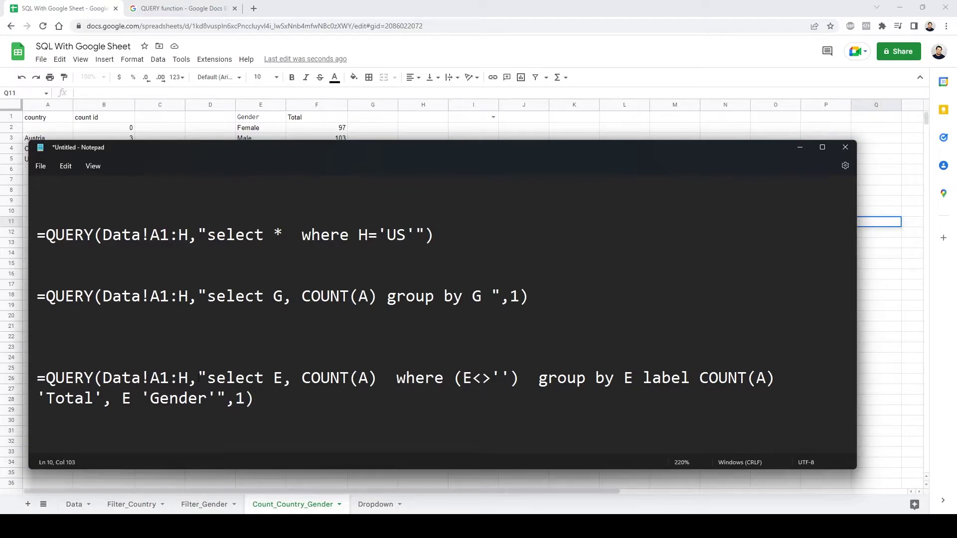
# - Add blank lines above and below the gender-count formula in Notepad to isolate it from the other formulas
pyautogui.click(124, 346)
pyautogui.press('Return')
pyautogui.press('Return')
pyautogui.press('Return')
pyautogui.press('Return')
pyautogui.press('Return')
pyautogui.press('Return')
pyautogui.press('Return')
pyautogui.press('Return')
pyautogui.press('Return')
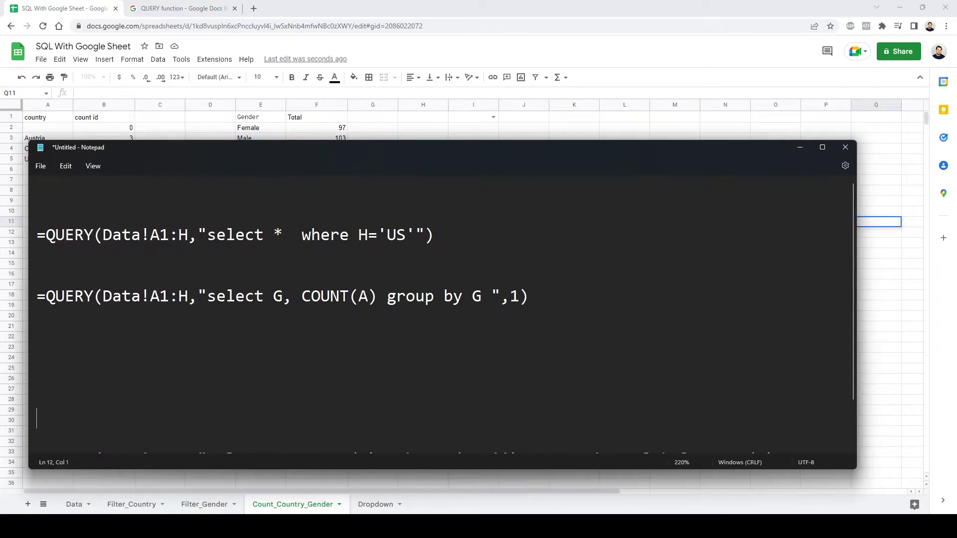
pyautogui.scroll(-1, 352, 305)
pyautogui.click(301, 427)
pyautogui.press('Return')
pyautogui.press('Return')
pyautogui.press('Return')
pyautogui.press('Return')
pyautogui.press('Return')
pyautogui.press('Return')
pyautogui.press('Return')
pyautogui.press('Return')
pyautogui.press('Return')
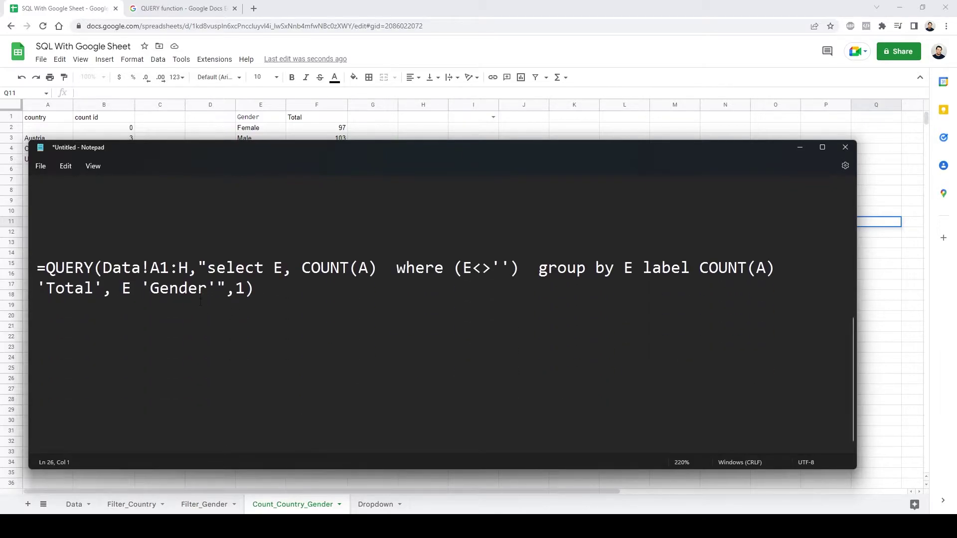
# - Highlight Data!A1:H, the selected column E and COUNT(A) in the Notepad gender-count formula, then move the window slightly lower
pyautogui.moveTo(189, 270); pyautogui.dragTo(105, 269)
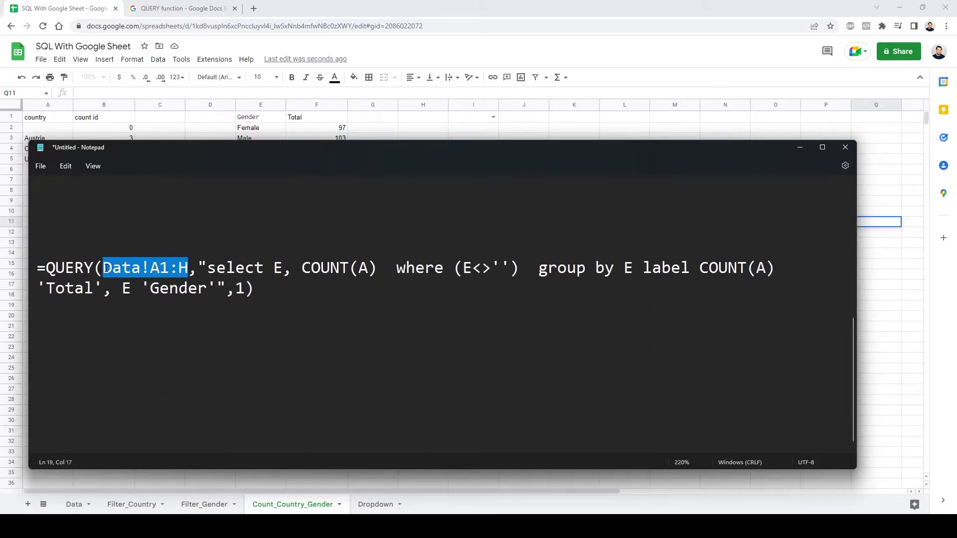
pyautogui.click(235, 269)
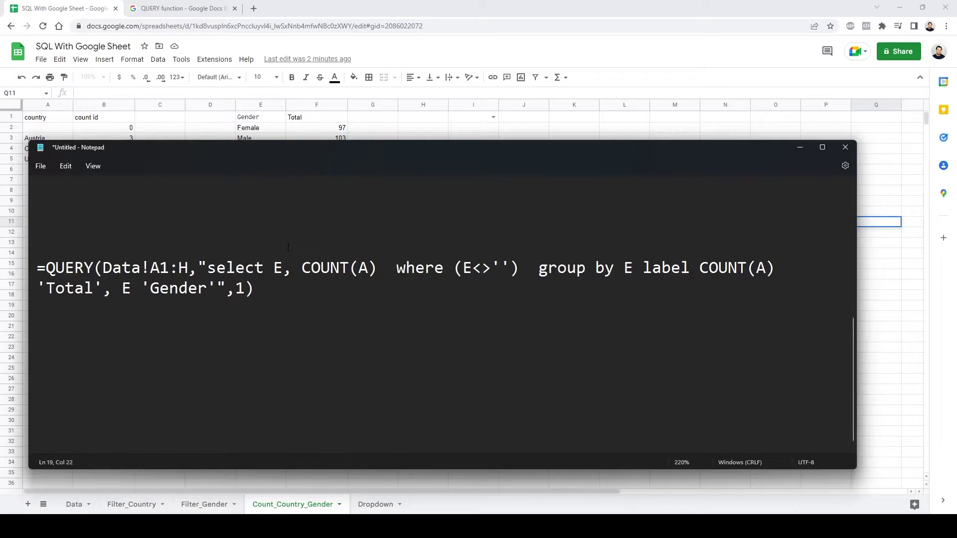
pyautogui.doubleClick(271, 270)
pyautogui.moveTo(381, 268); pyautogui.dragTo(306, 270)
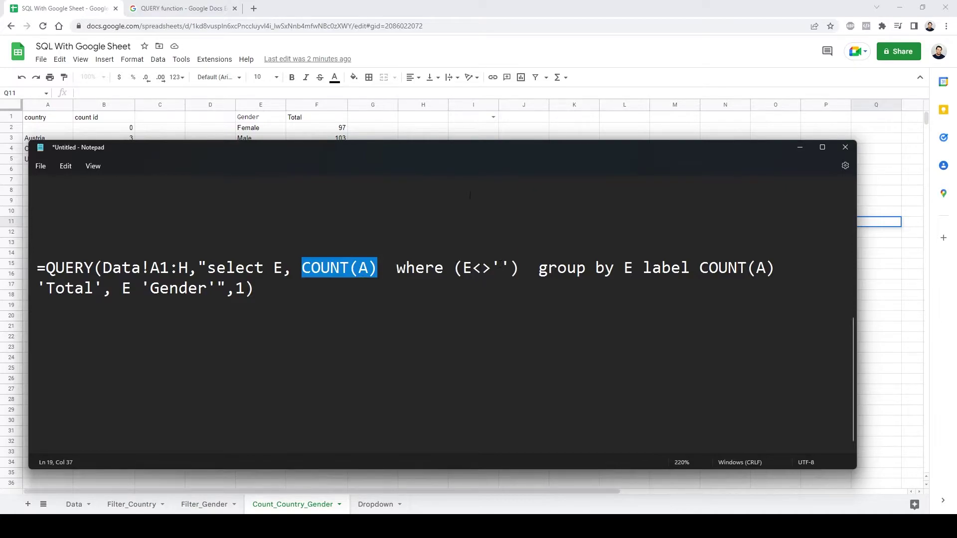
pyautogui.moveTo(451, 161); pyautogui.dragTo(451, 176)
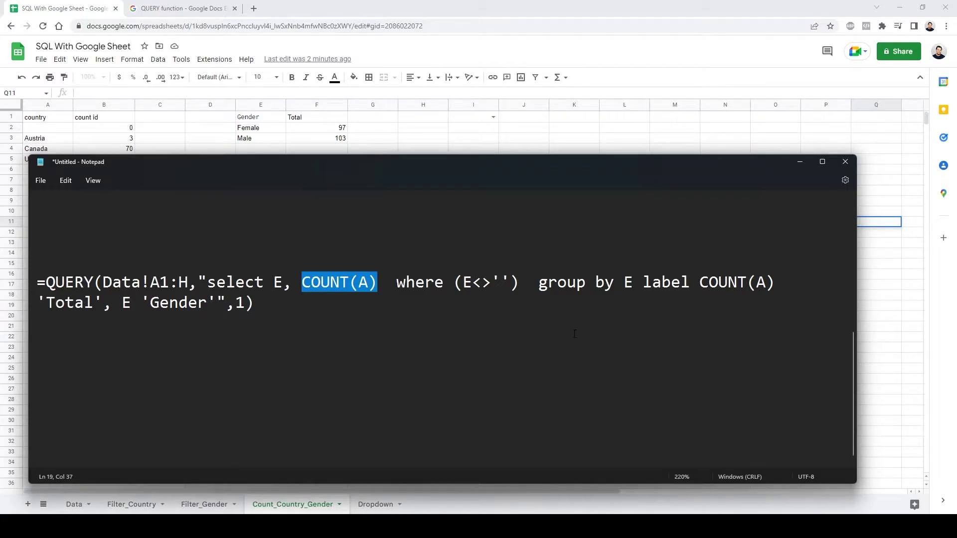
# - Highlight the parts of the formula's label clause in turn: label, COUNT(A), 'Total', E and 'Gender'
pyautogui.moveTo(642, 283); pyautogui.dragTo(695, 288)
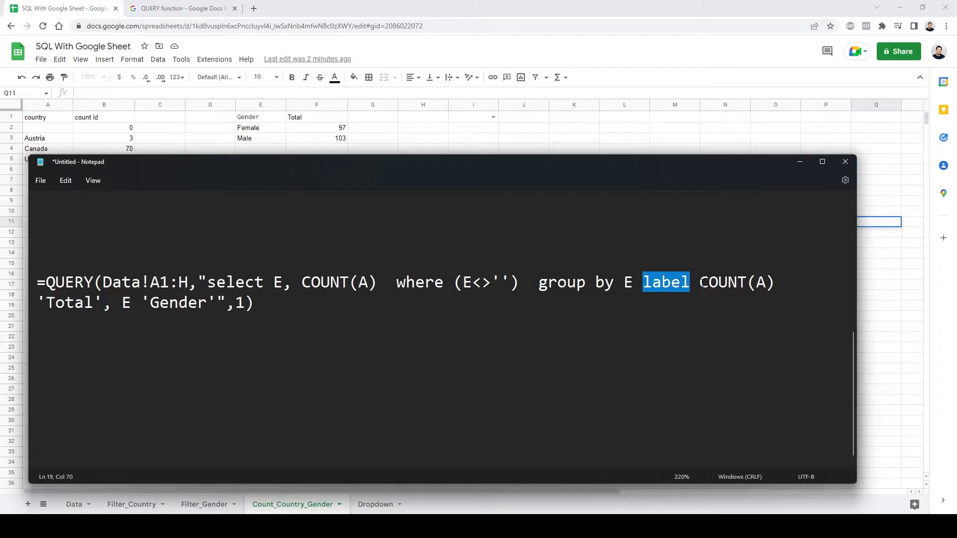
pyautogui.moveTo(700, 283); pyautogui.dragTo(786, 283)
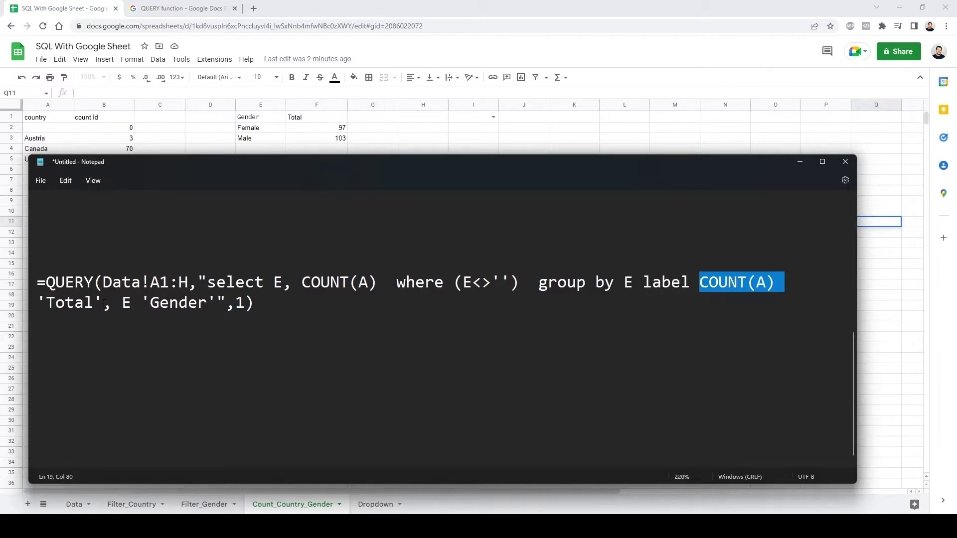
pyautogui.moveTo(103, 304); pyautogui.dragTo(38, 305)
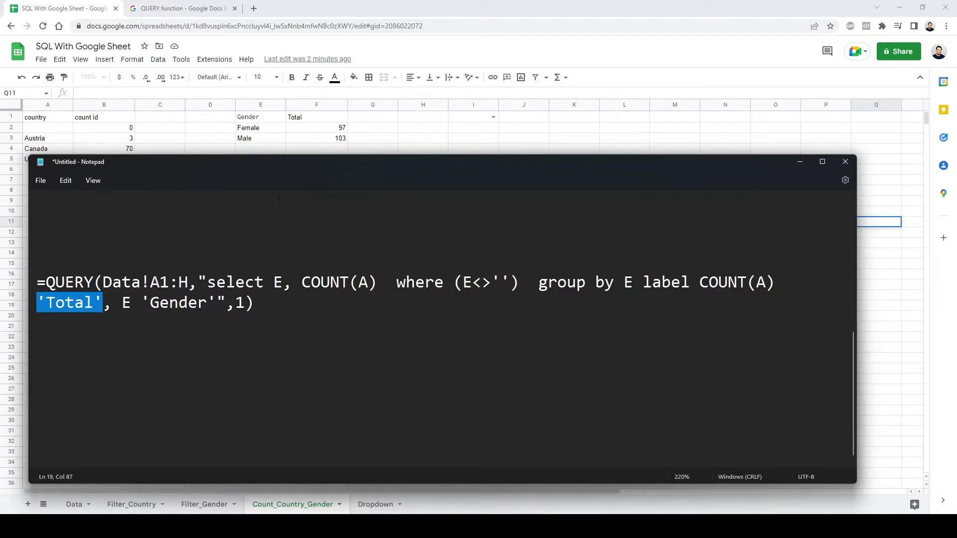
pyautogui.moveTo(131, 304); pyautogui.dragTo(123, 305)
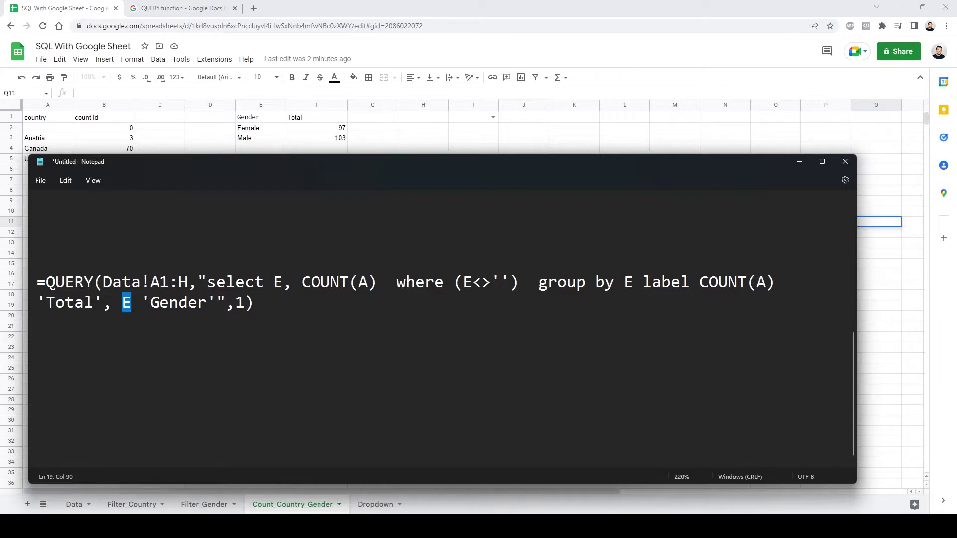
pyautogui.click(210, 303)
# - Switch to Google Sheets and change the column E label in cell E1's QUERY formula to 'Gender123'
pyautogui.click(260, 116)
pyautogui.click(419, 92)
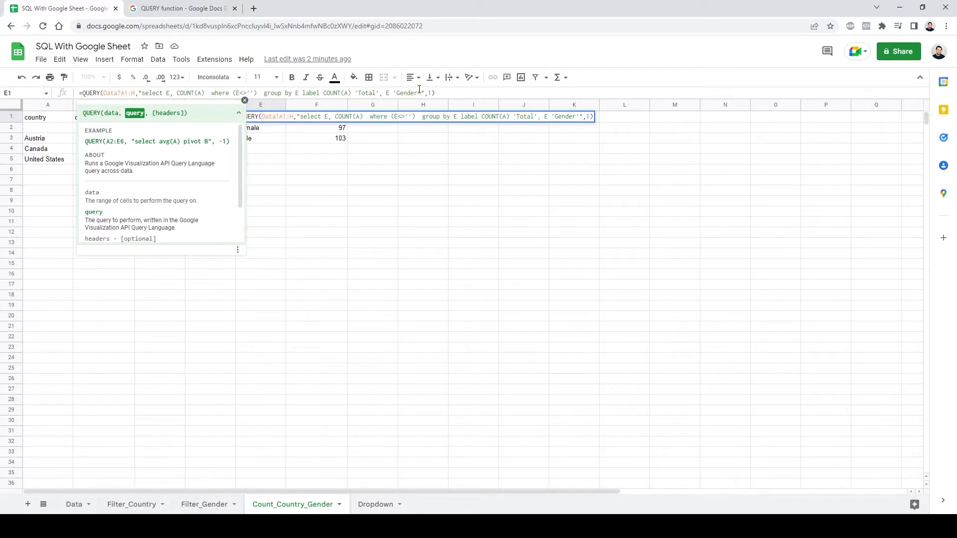
pyautogui.write('123')
pyautogui.click(477, 329)
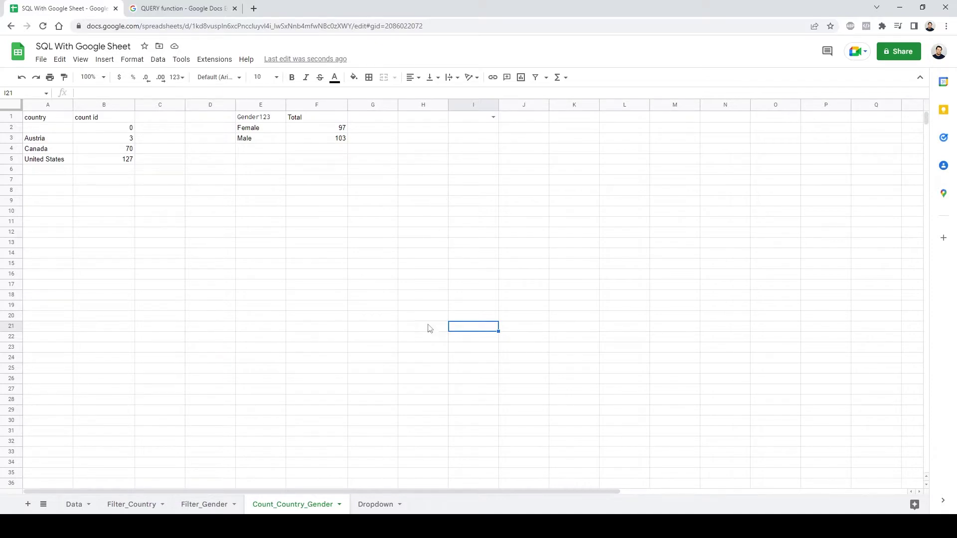
# - View the Dropdown sheet, then return to Count_Country_Gender and highlight the gender values in E2:E3
pyautogui.click(374, 505)
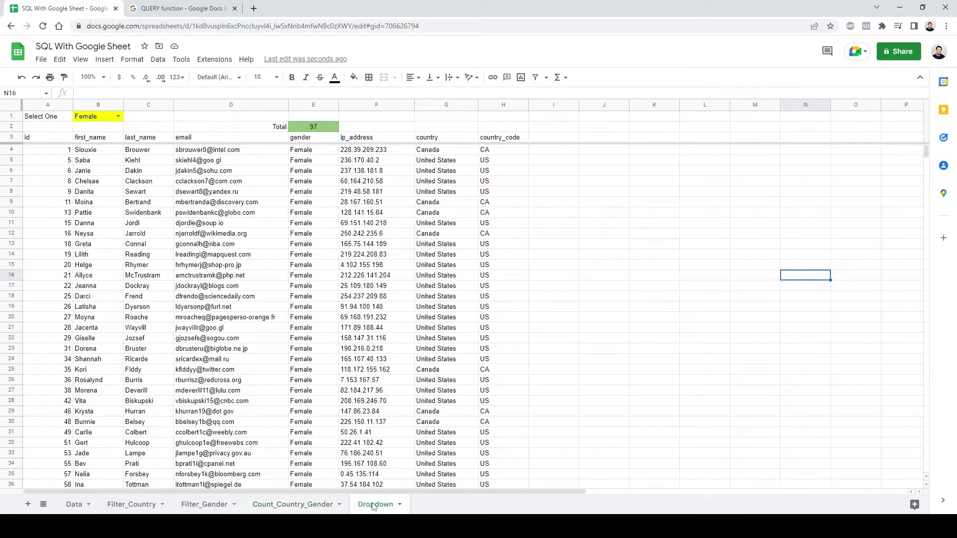
pyautogui.click(725, 248)
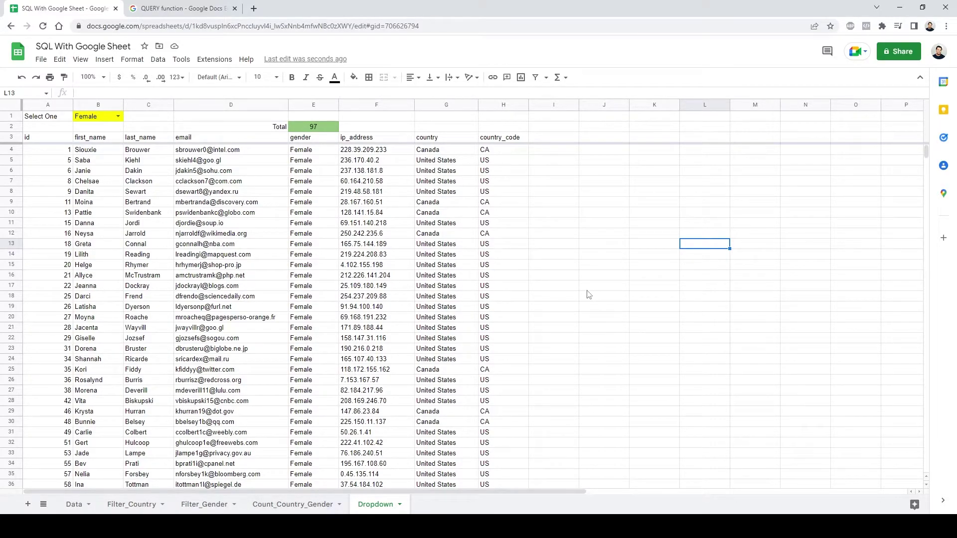
pyautogui.click(295, 505)
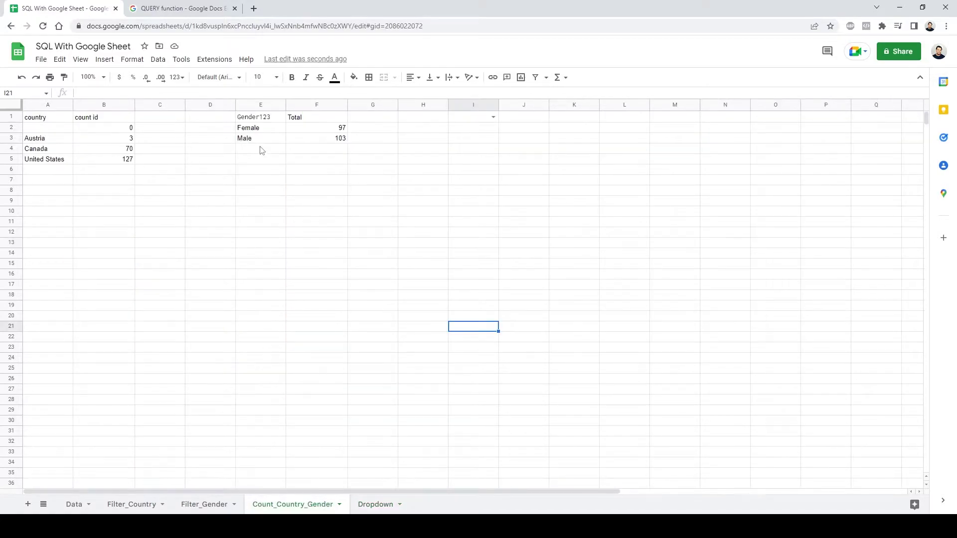
pyautogui.moveTo(268, 130); pyautogui.dragTo(268, 139)
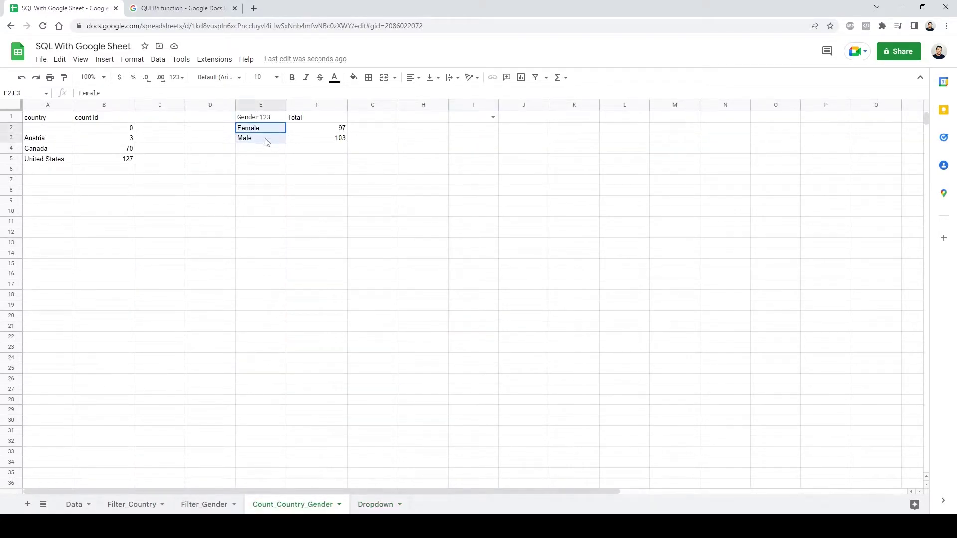
pyautogui.click(268, 181)
pyautogui.moveTo(262, 129); pyautogui.dragTo(263, 141)
# - Add data validation to cell C1 of the Dropdown sheet, using a list from the range Count_Country_Gender!E2:E3
pyautogui.click(375, 508)
pyautogui.click(146, 118)
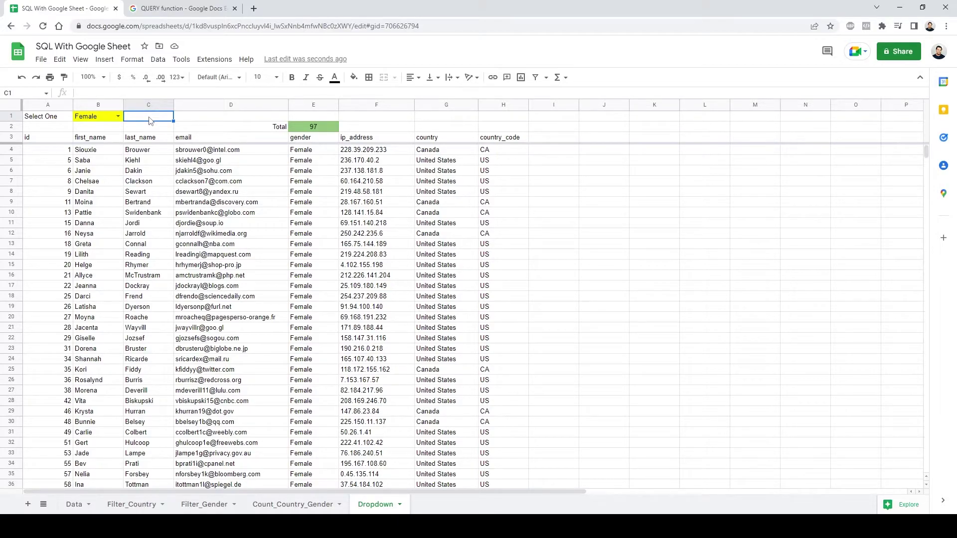
pyautogui.click(160, 61)
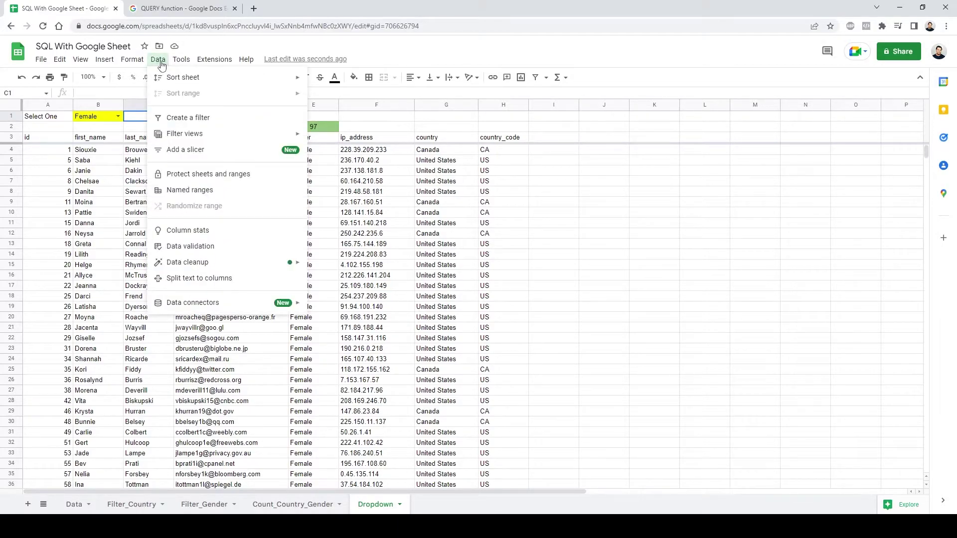
pyautogui.click(237, 251)
pyautogui.click(452, 249)
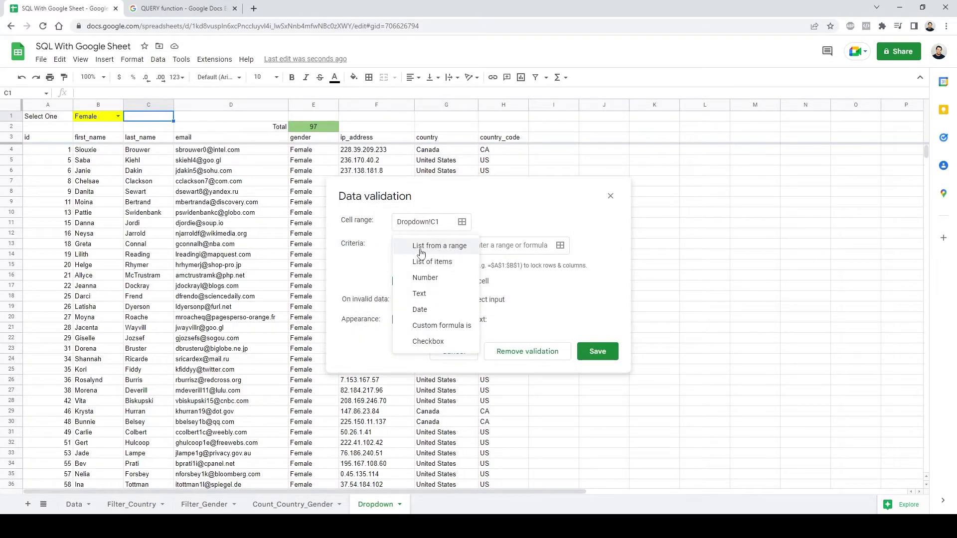
pyautogui.click(452, 249)
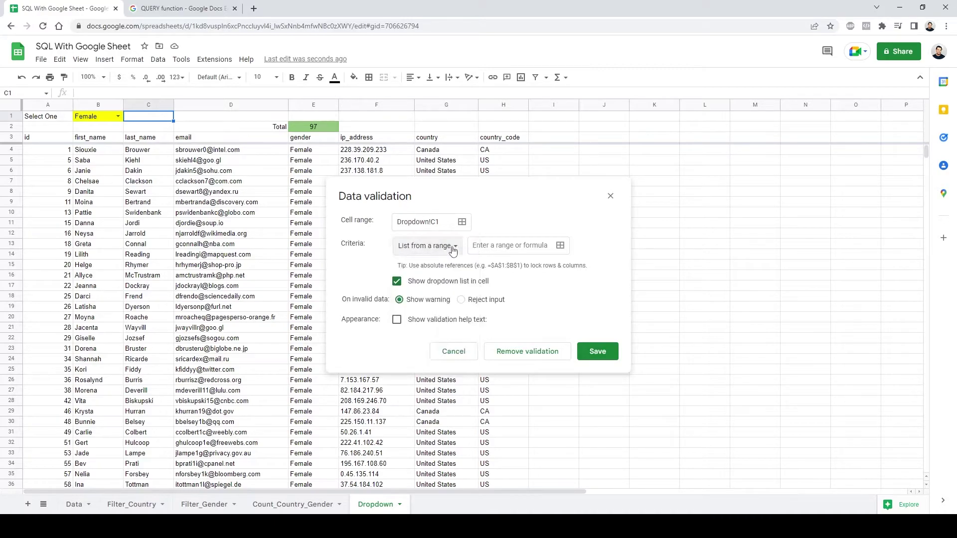
pyautogui.click(560, 245)
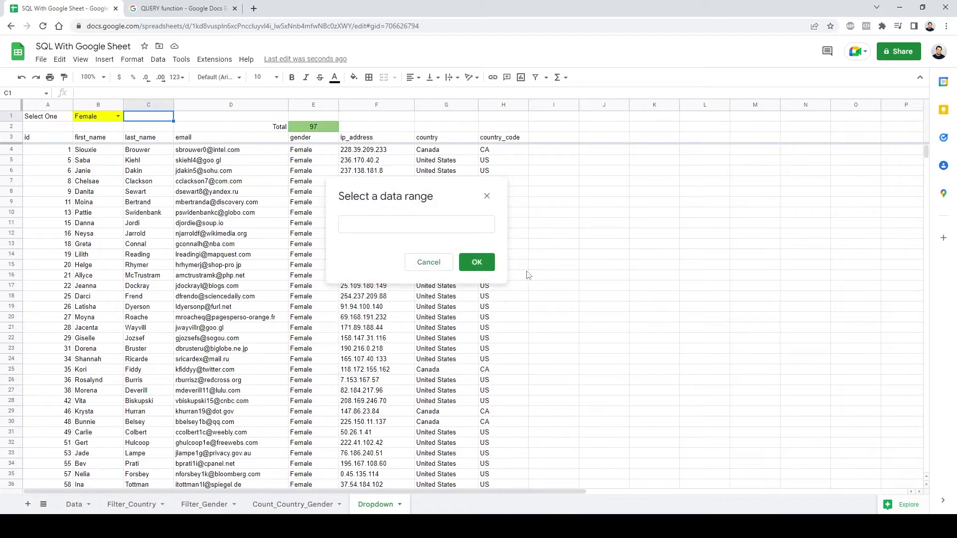
pyautogui.click(282, 505)
pyautogui.click(258, 129)
pyautogui.moveTo(257, 138); pyautogui.dragTo(258, 140)
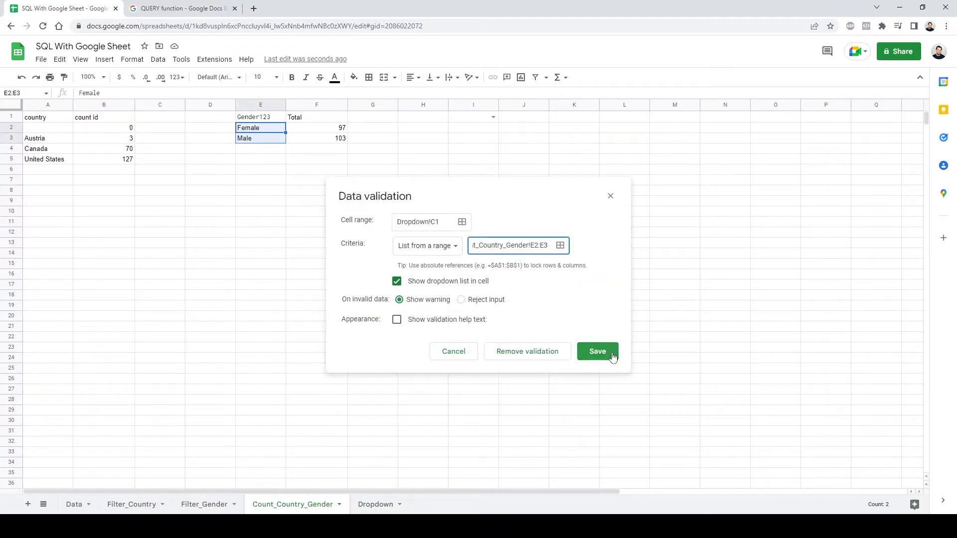
pyautogui.click(613, 353)
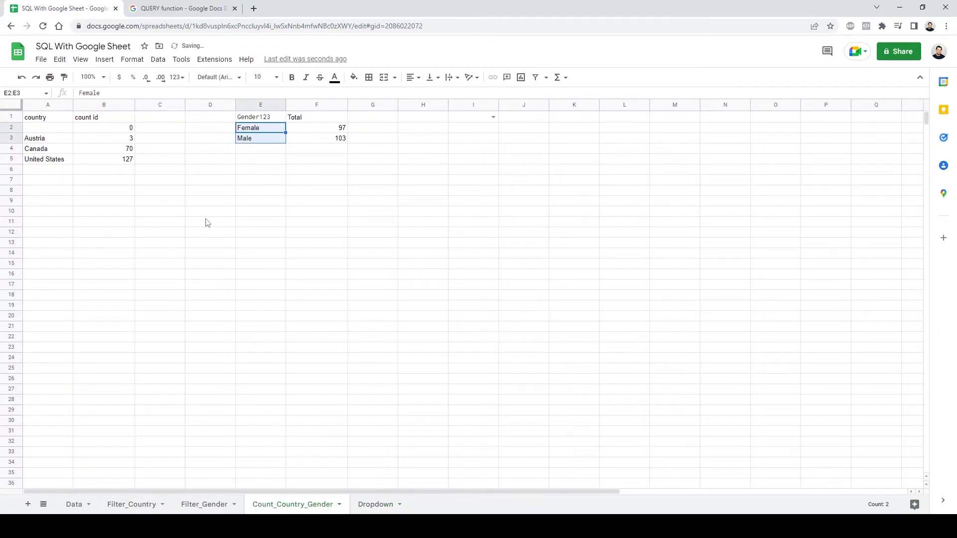
# - Check the choices offered by the dropdown in cell C1 of the Dropdown sheet without picking one
pyautogui.click(371, 506)
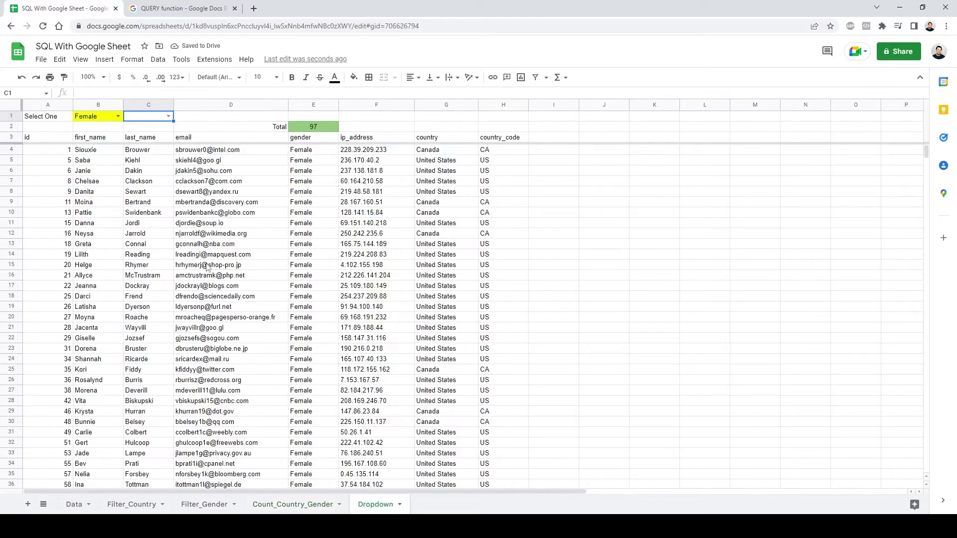
pyautogui.doubleClick(168, 118)
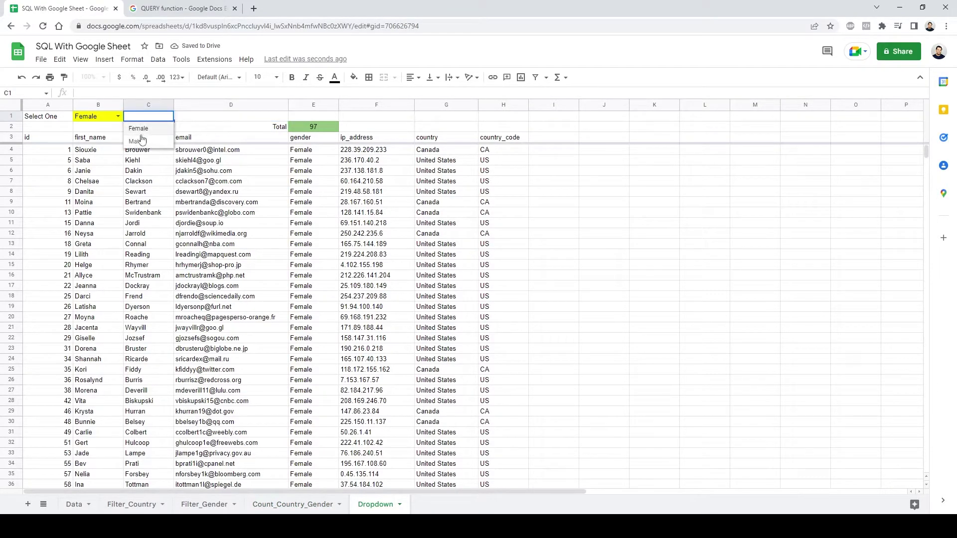
pyautogui.click(205, 119)
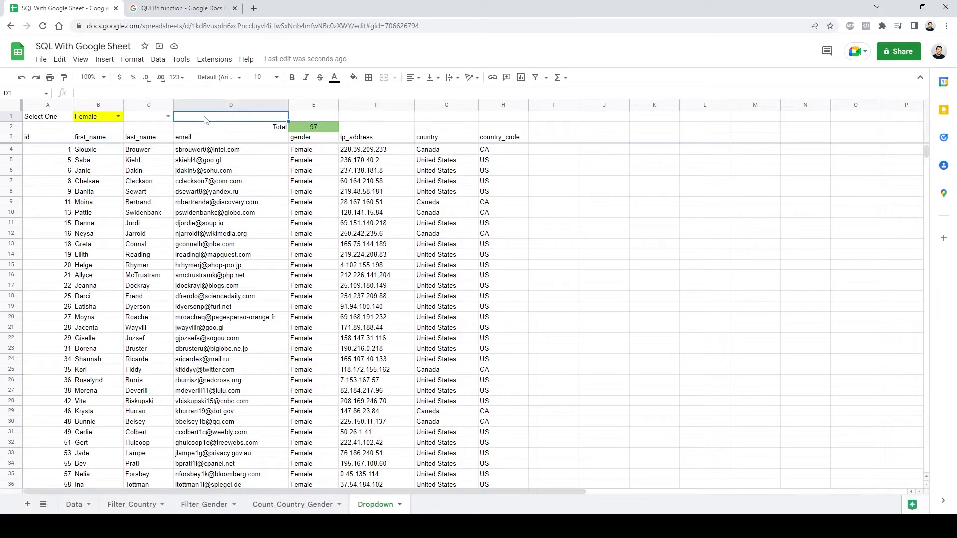
# - Remove the data validation from cell C1 of the Dropdown sheet
pyautogui.click(152, 122)
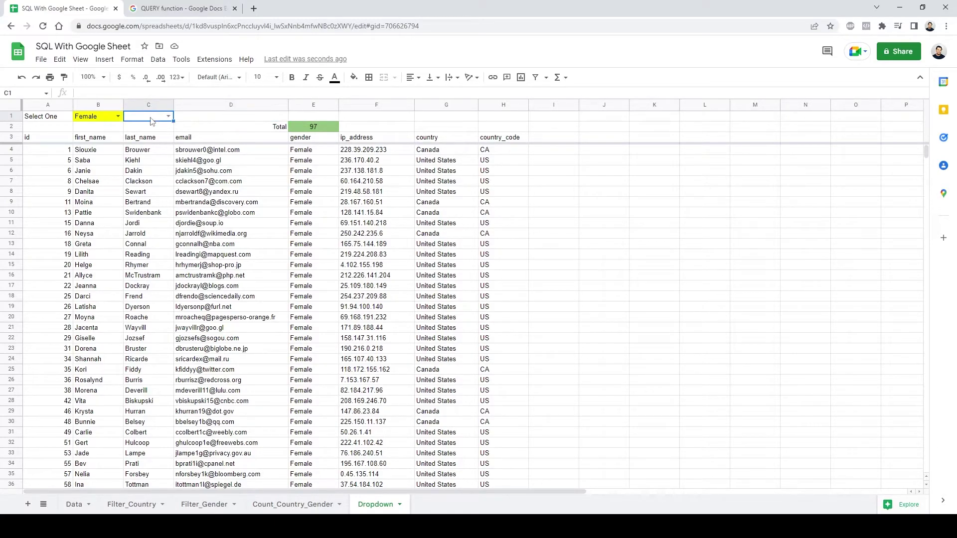
pyautogui.click(158, 60)
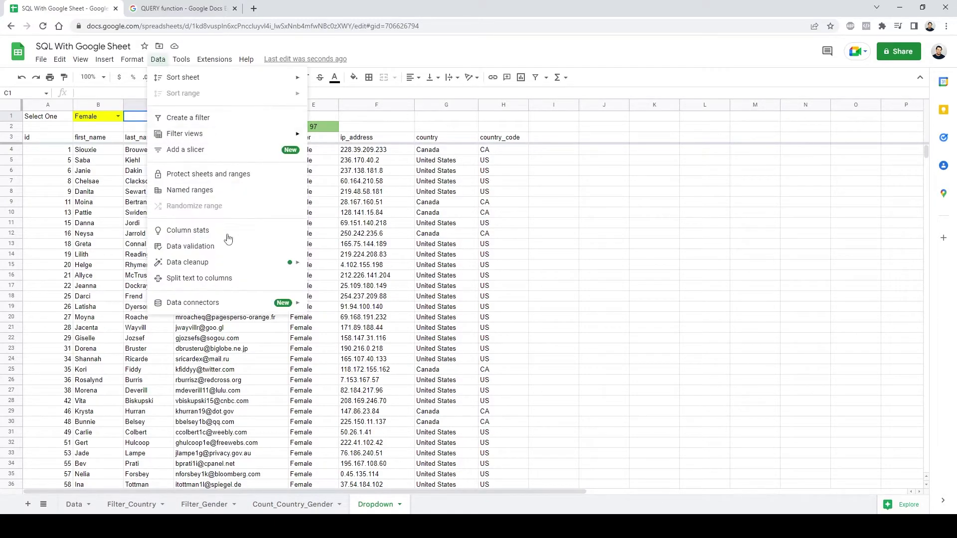
pyautogui.click(203, 246)
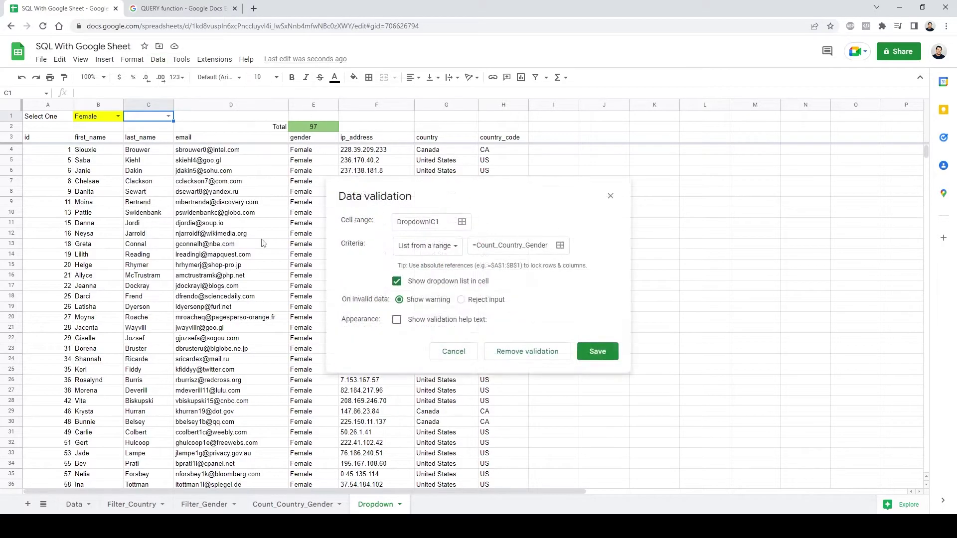
pyautogui.click(523, 353)
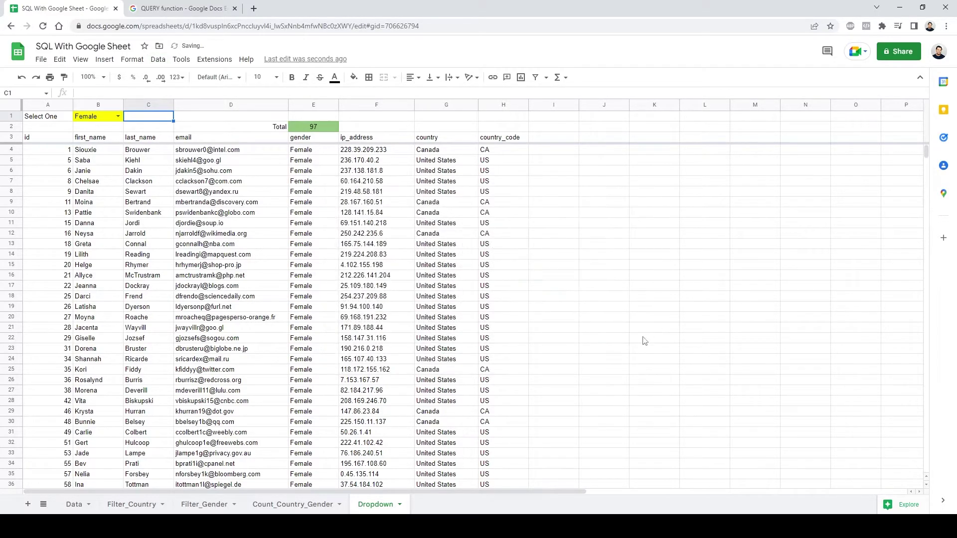
pyautogui.click(673, 318)
# - Examine the gender options of the yellow dropdown in B1 and their source range on the Count_Country_Gender sheet
pyautogui.doubleClick(97, 118)
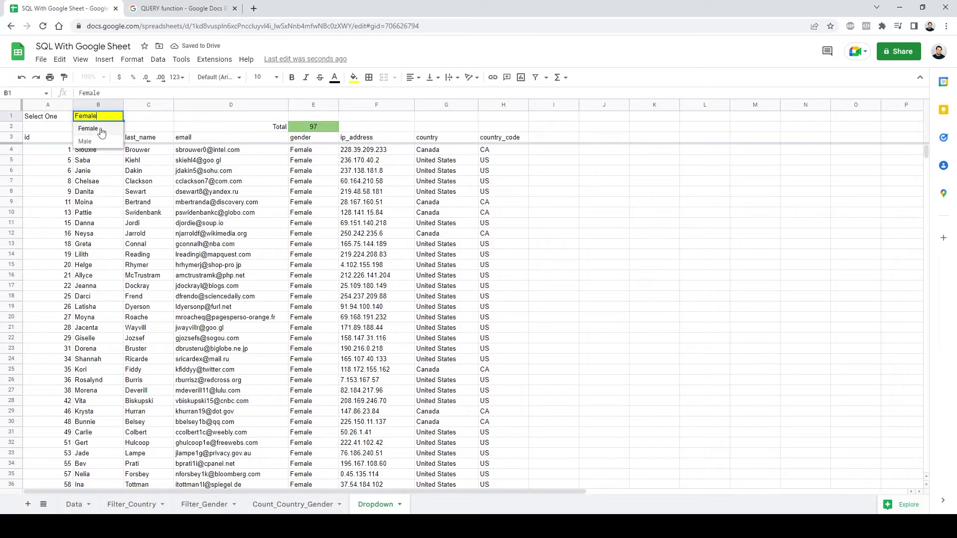
pyautogui.click(664, 325)
pyautogui.click(313, 504)
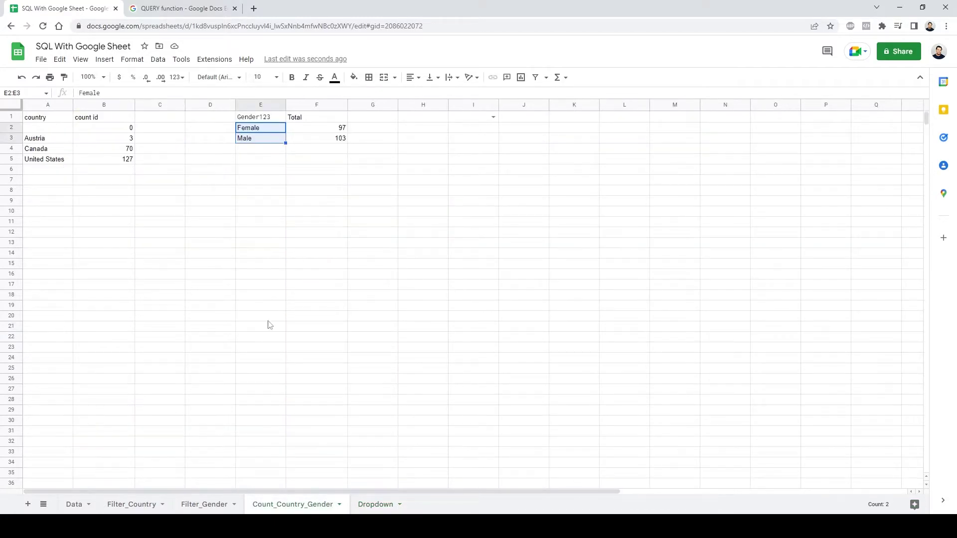
pyautogui.click(376, 506)
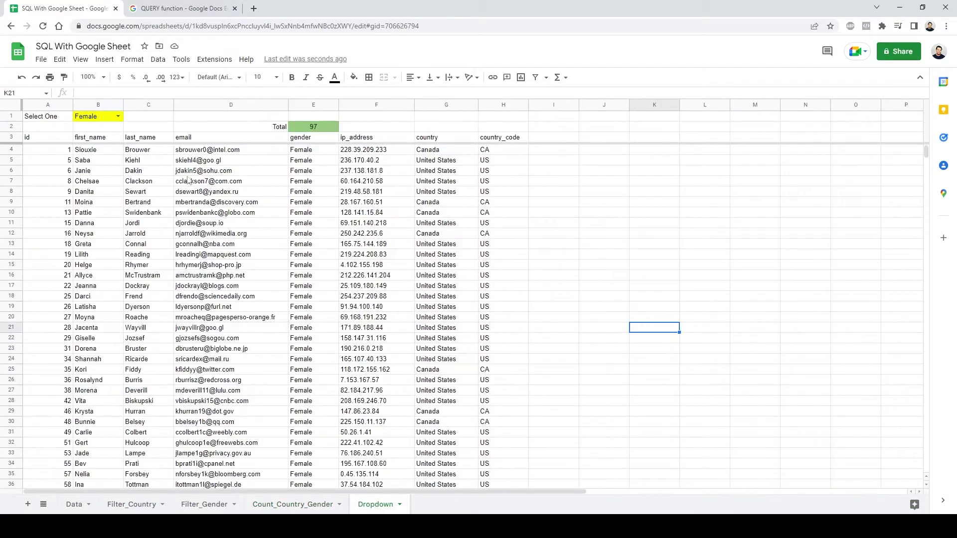
# - Set the gender dropdown in cell B1 to Male, then reopen its options and leave the selection as it is
pyautogui.click(119, 115)
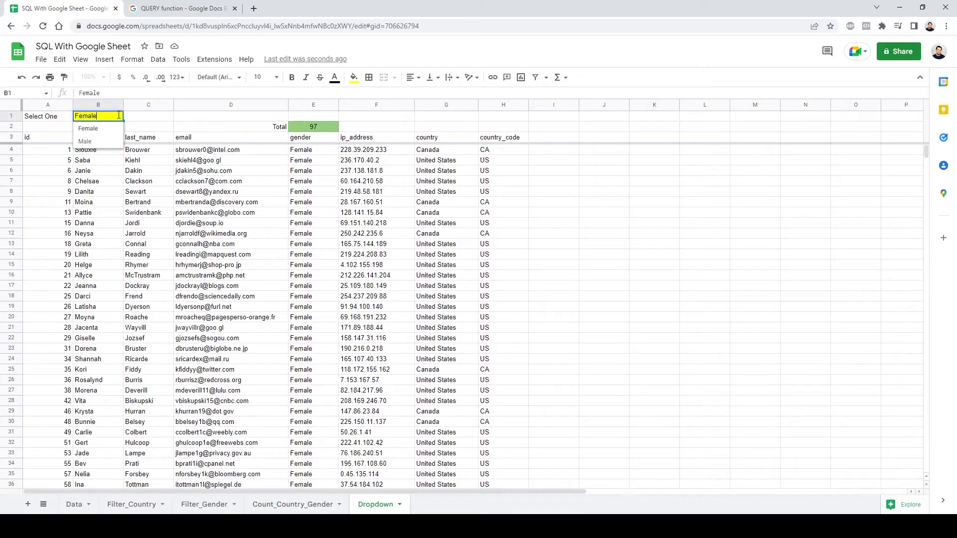
pyautogui.click(88, 142)
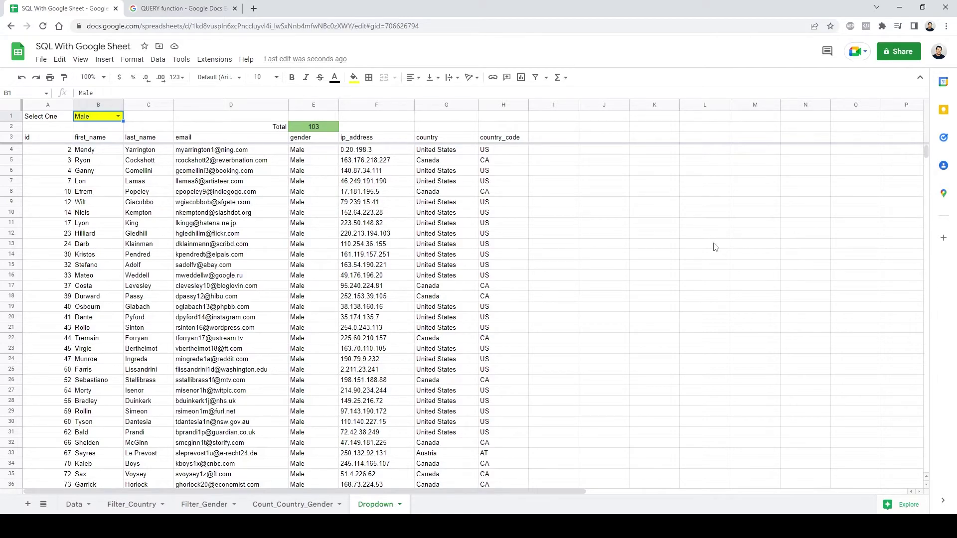
pyautogui.click(118, 117)
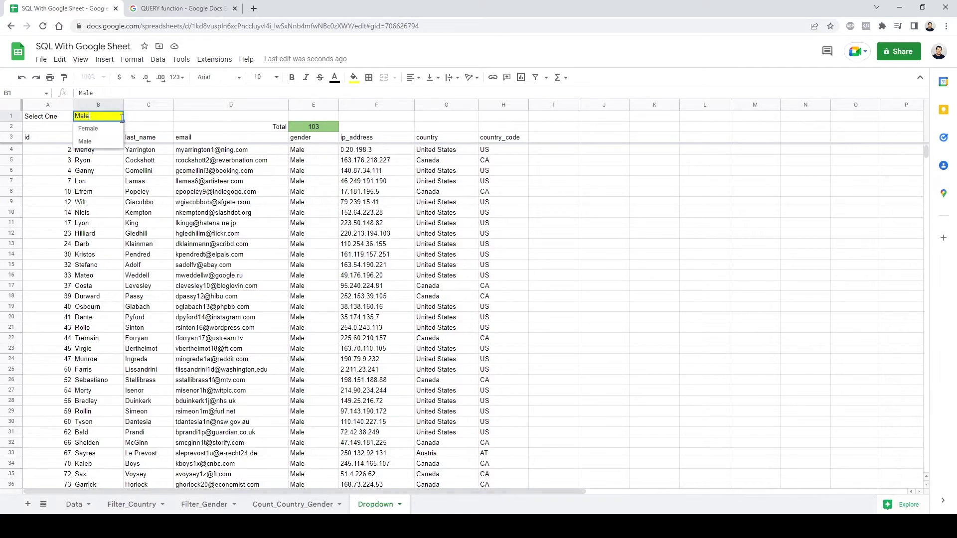
pyautogui.click(154, 131)
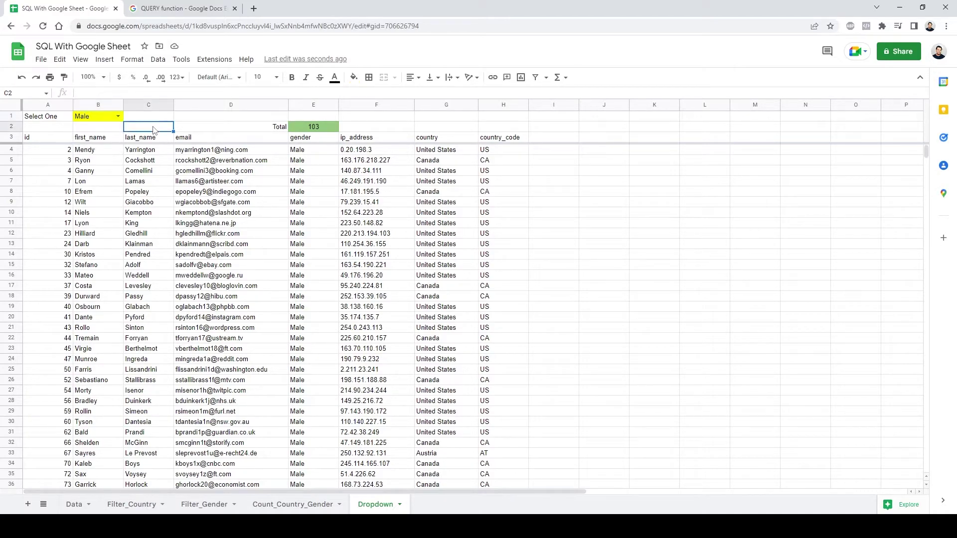
# - Copy the QUERY formula from cell A3 of the Dropdown sheet and paste it into Notepad below several blank lines
pyautogui.click(53, 137)
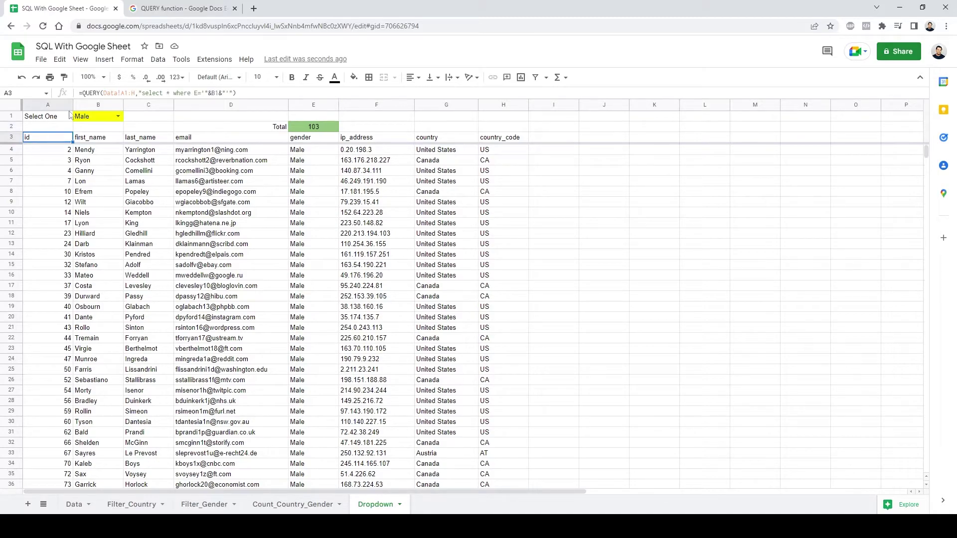
pyautogui.click(250, 88)
pyautogui.click(694, 242)
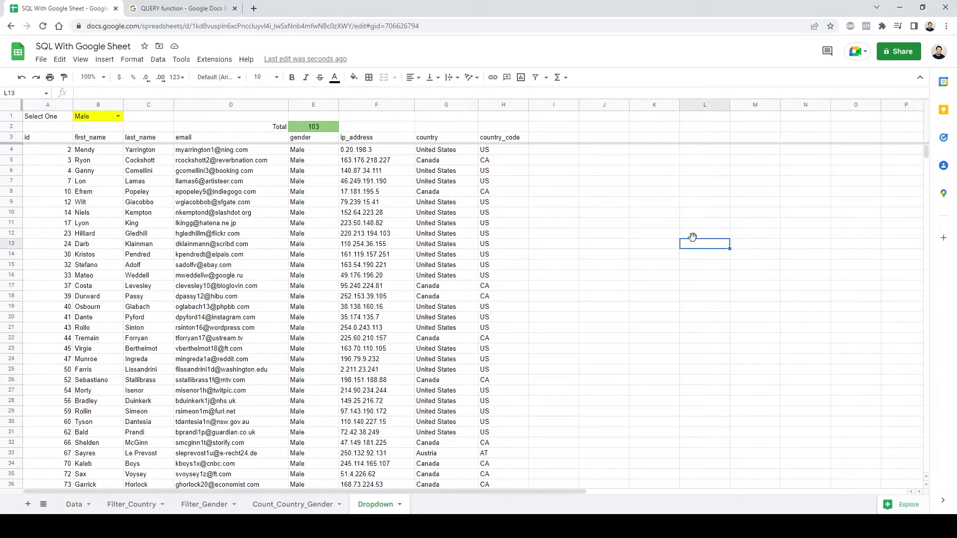
pyautogui.click(264, 479)
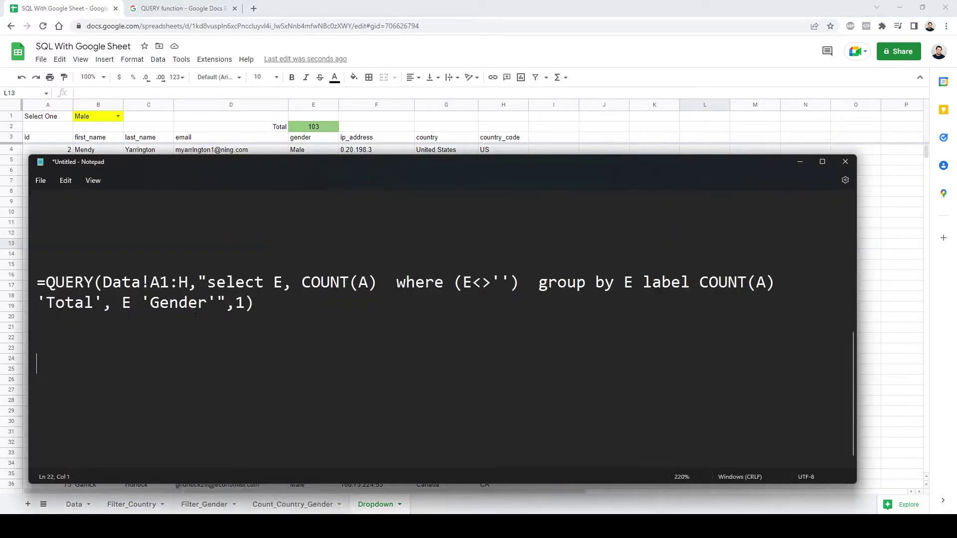
pyautogui.press('Return')
pyautogui.press('Return')
pyautogui.press('Return')
pyautogui.press('Return')
pyautogui.press('Return')
pyautogui.press('Return')
pyautogui.press('Return')
pyautogui.press('Return')
pyautogui.press('Return')
pyautogui.press('Return')
pyautogui.press('Return')
pyautogui.press('Return')
pyautogui.press('Return')
pyautogui.press('Return')
pyautogui.press('Return')
pyautogui.press('Return')
pyautogui.press('Return')
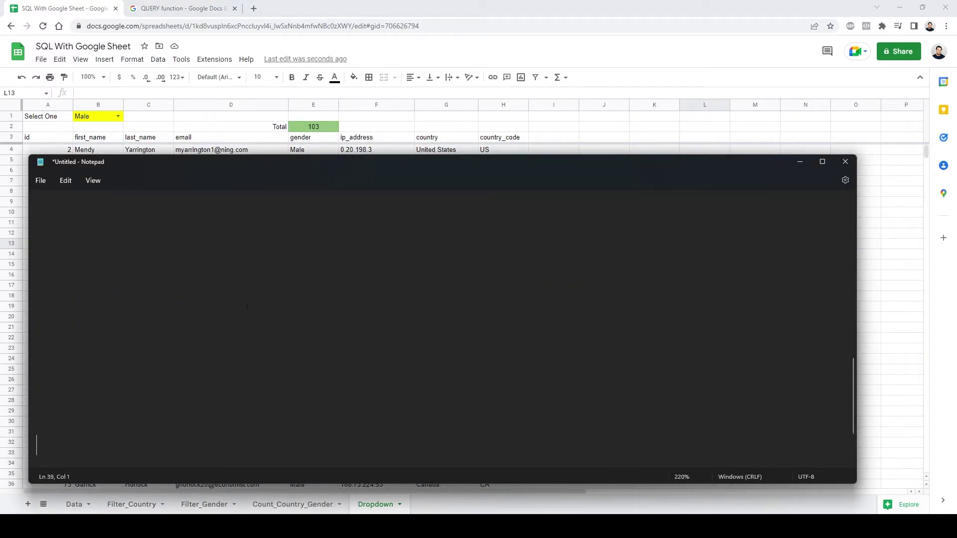
pyautogui.write('=QUERY(Data!A1:H,"select * where E=\'"&B1&"\'")')
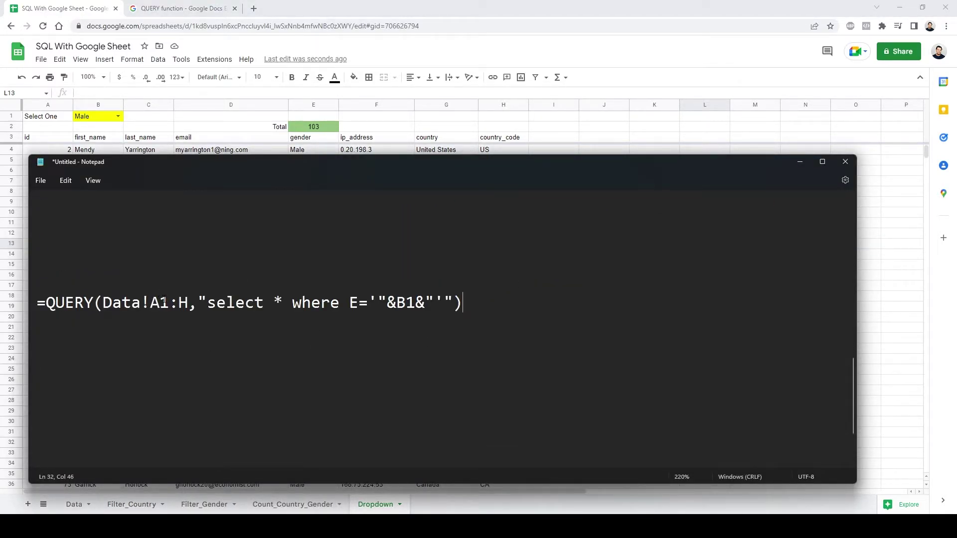
# - Examine the data range, select clause, column E condition and B1 reference in the Notepad formula, then return to the Dropdown sheet
pyautogui.moveTo(189, 302); pyautogui.dragTo(121, 303)
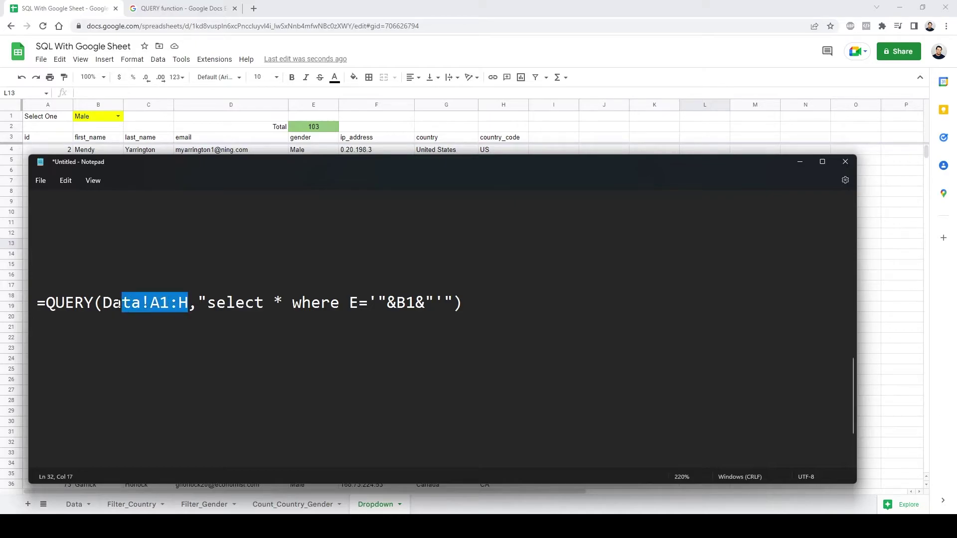
pyautogui.moveTo(274, 302); pyautogui.dragTo(212, 306)
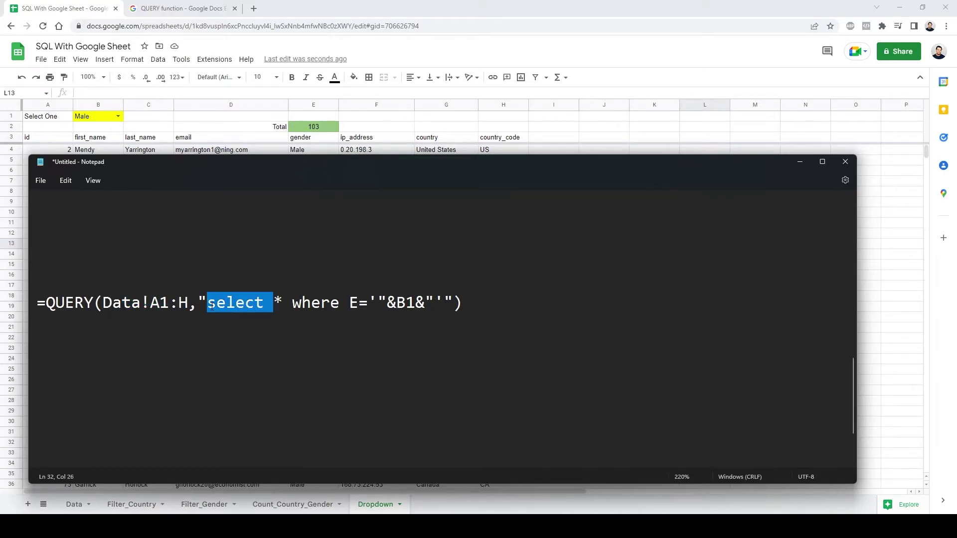
pyautogui.doubleClick(354, 302)
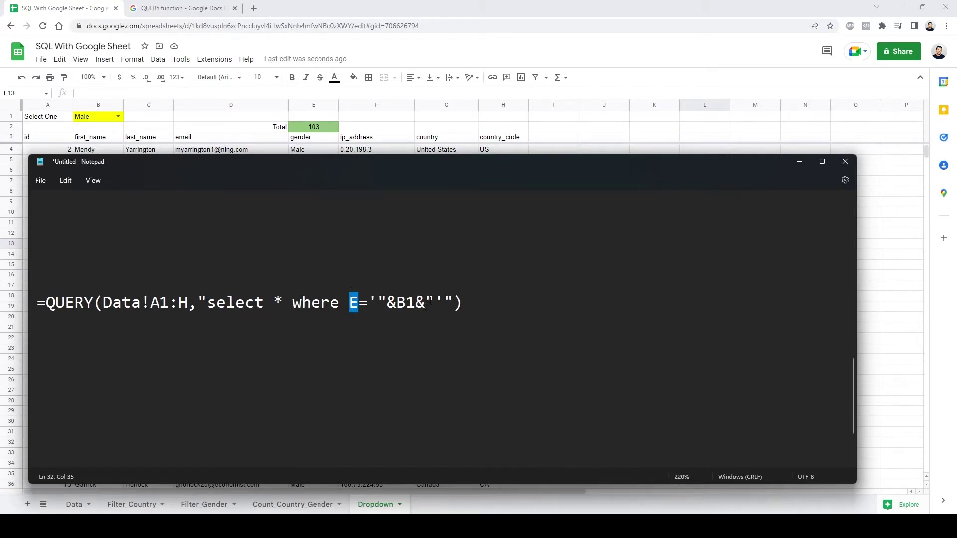
pyautogui.moveTo(435, 303); pyautogui.dragTo(378, 302)
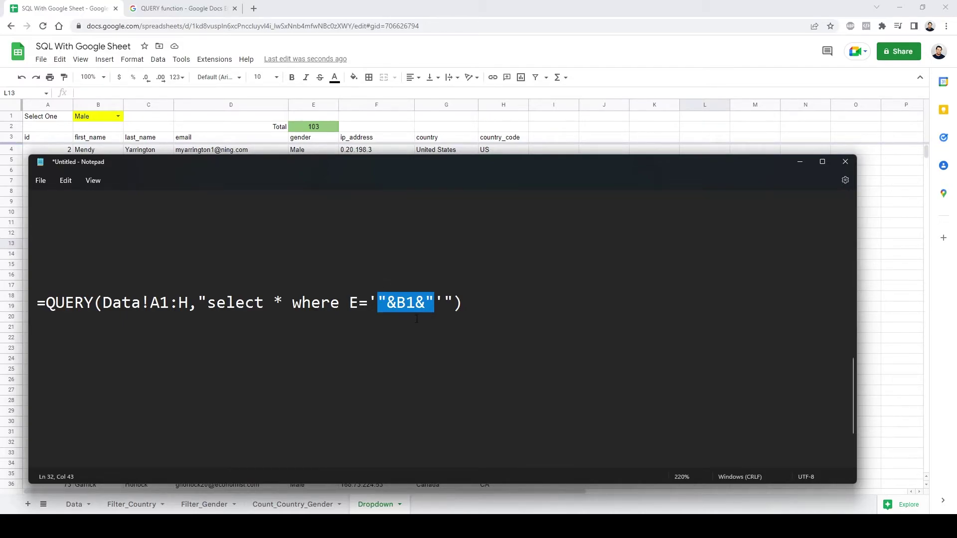
pyautogui.click(648, 125)
pyautogui.click(619, 213)
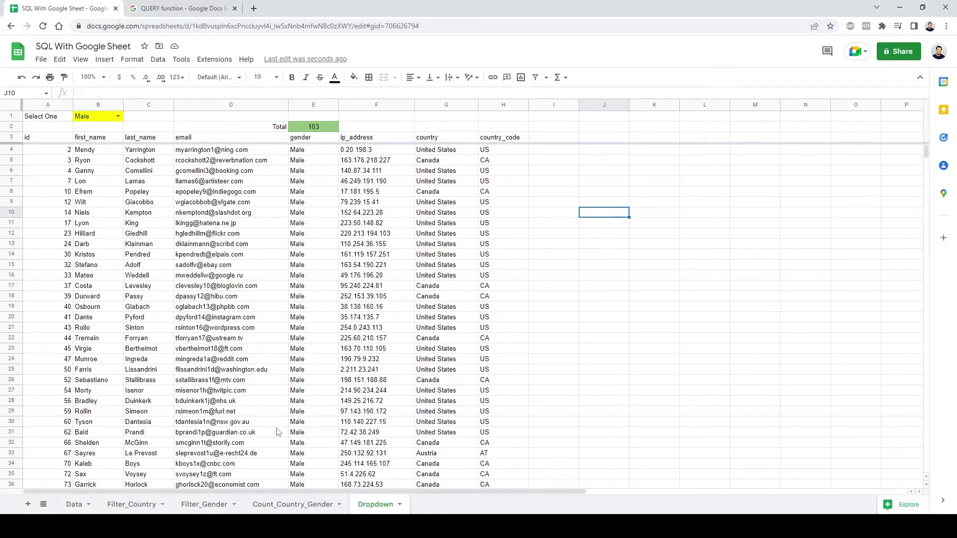
# - Enter the country code US in cell D1 of the Dropdown sheet
pyautogui.click(185, 121)
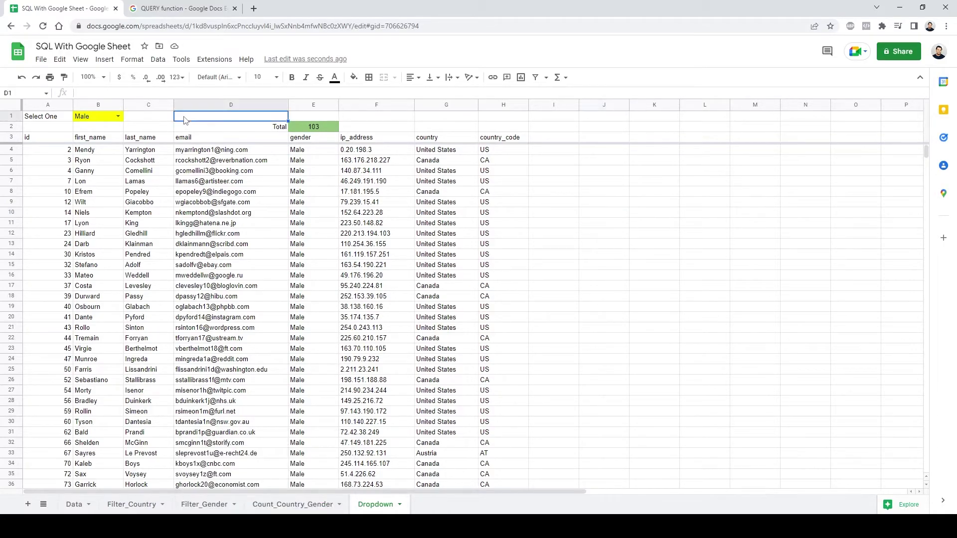
pyautogui.write('US')
pyautogui.press('Delete')
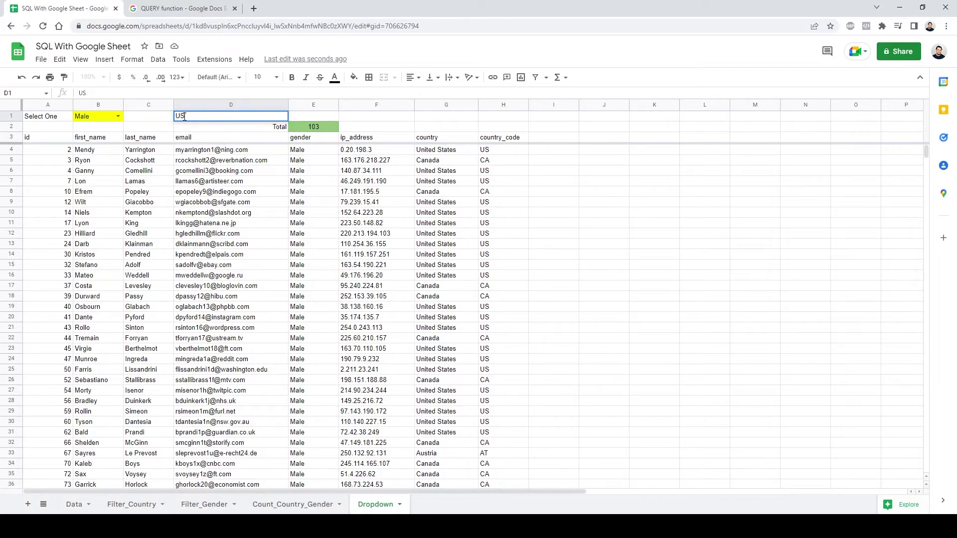
pyautogui.click(651, 213)
# - Extend the QUERY formula in cell A3 with an and condition requiring column H to equal the country code in cell D1
pyautogui.click(116, 118)
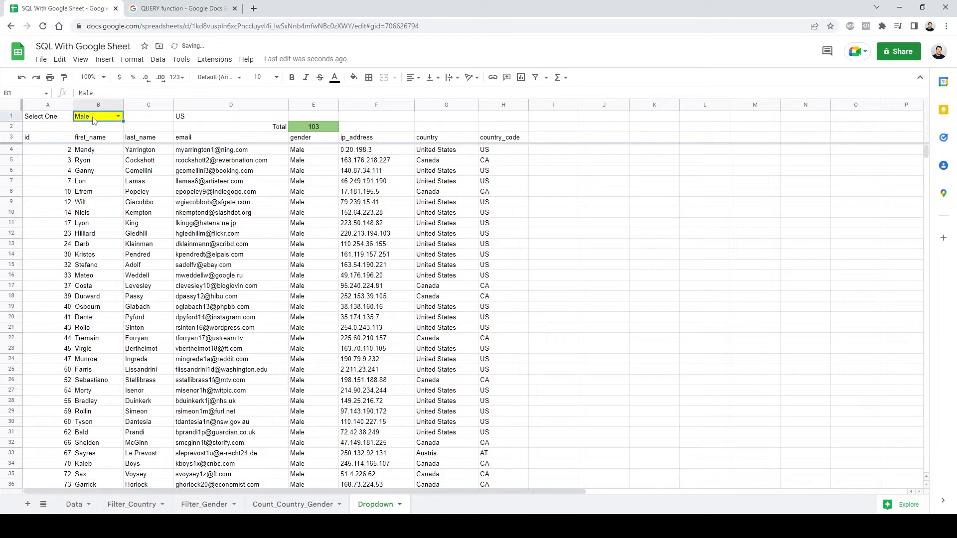
pyautogui.click(66, 119)
pyautogui.click(54, 141)
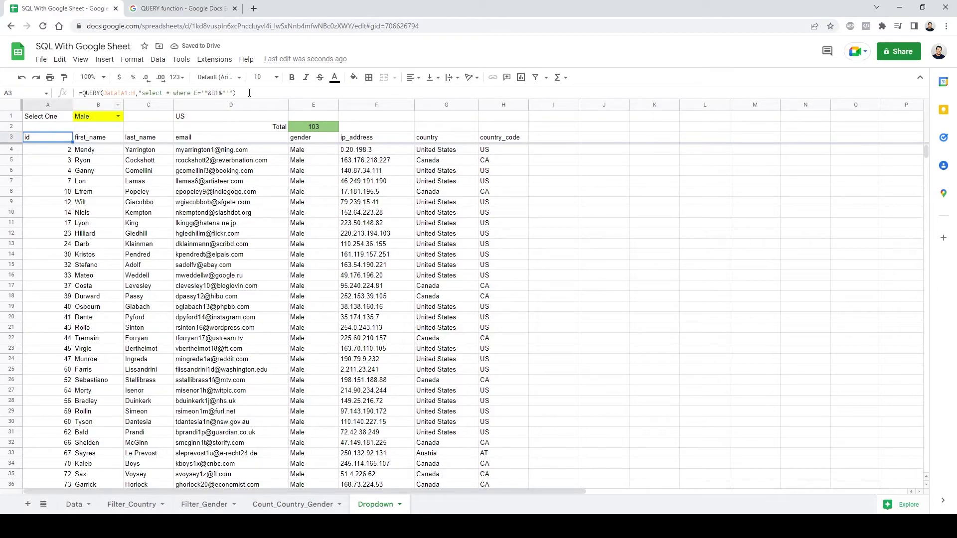
pyautogui.click(225, 93)
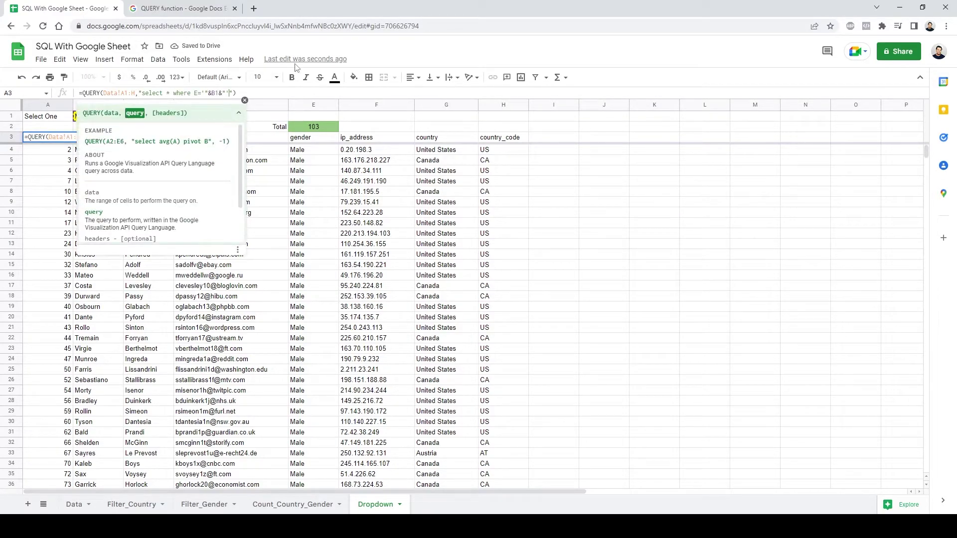
pyautogui.write('and ')
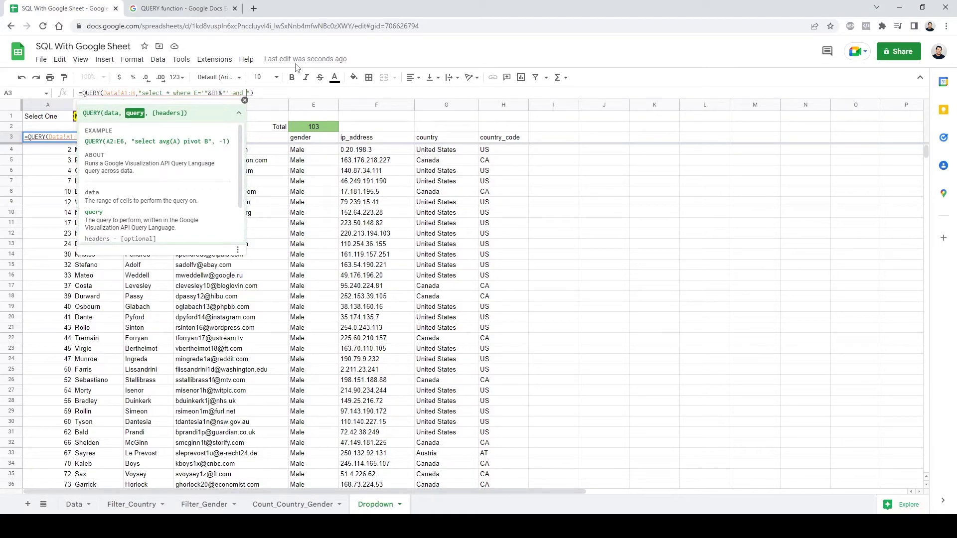
pyautogui.write('H=\'"&&')
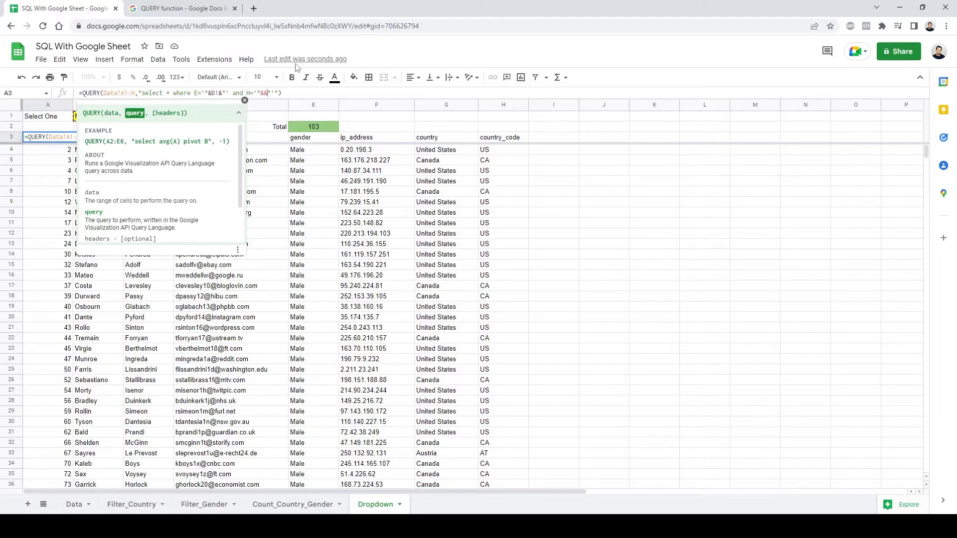
pyautogui.click(244, 100)
pyautogui.click(264, 93)
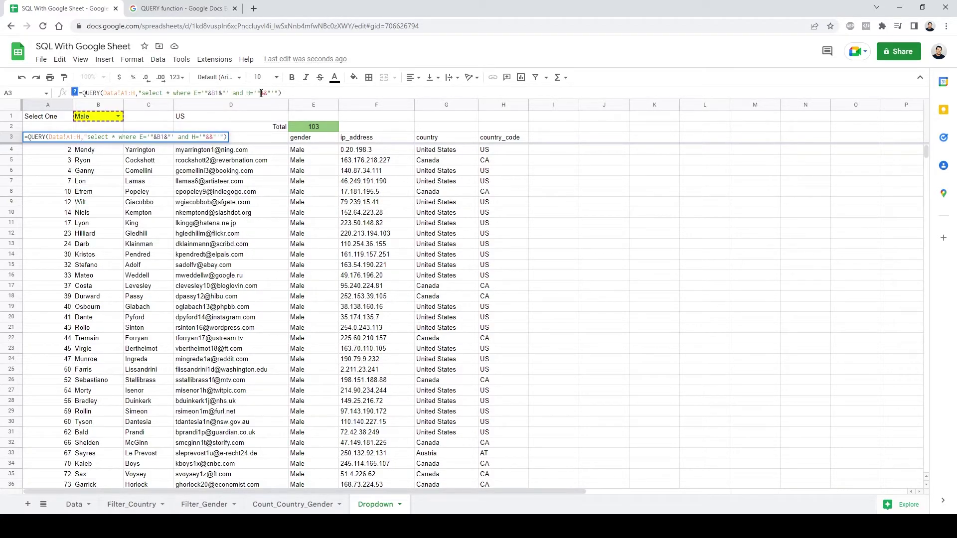
pyautogui.click(186, 120)
pyautogui.press('Return')
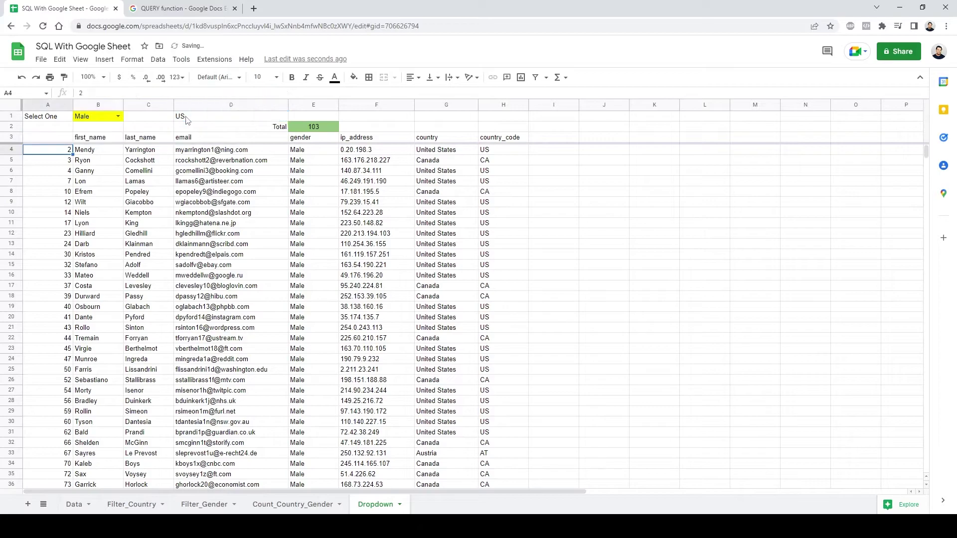
# - Look through the rows filtered by gender and country, and set the gender dropdown in cell B1 to Female
pyautogui.click(584, 262)
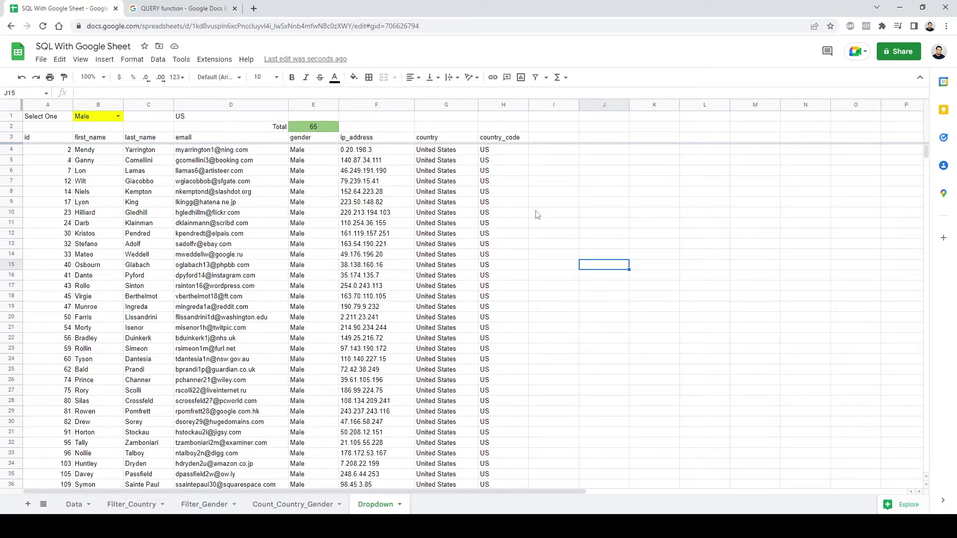
pyautogui.scroll(-14, 553, 227)
pyautogui.scroll(14, 565, 238)
pyautogui.click(118, 116)
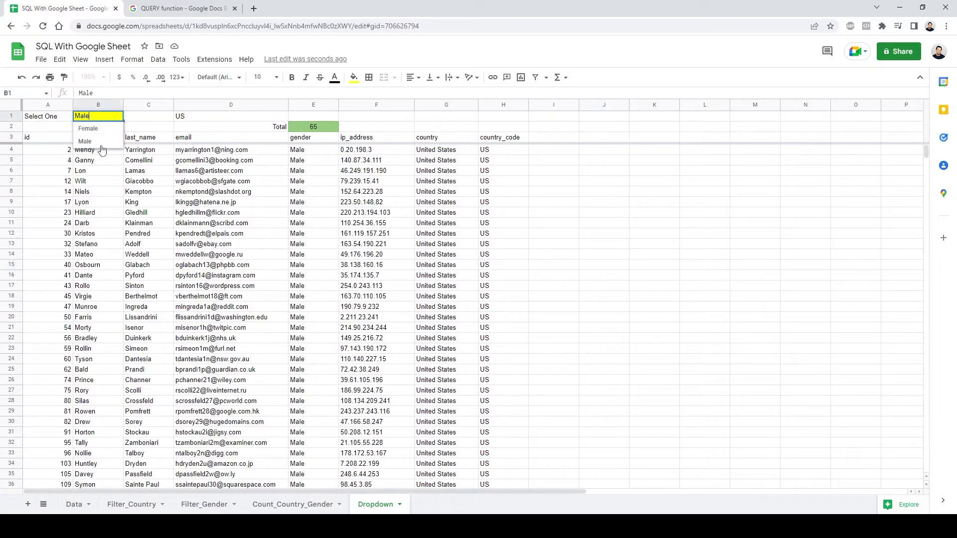
pyautogui.click(94, 130)
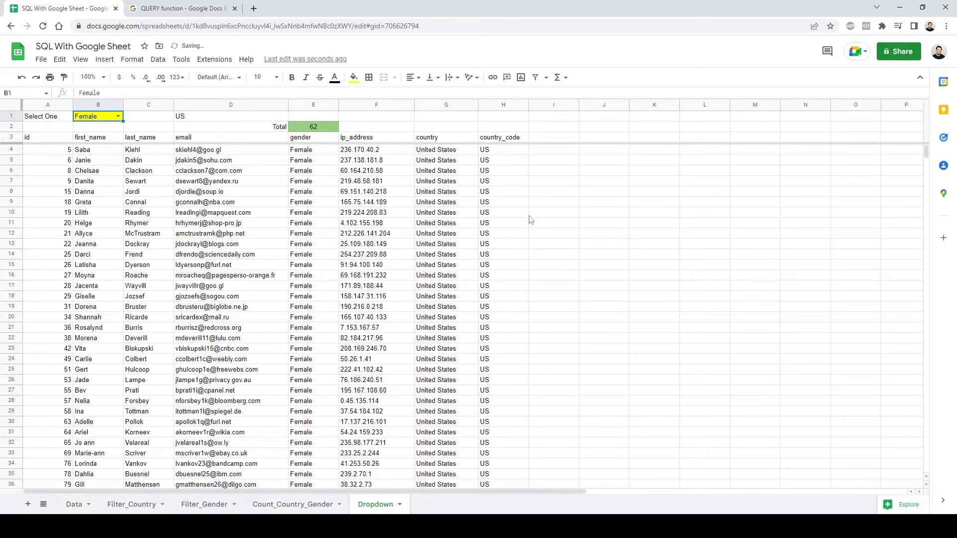
# - Replace the country code in cell D1 with CA
pyautogui.click(186, 117)
pyautogui.doubleClick(186, 118)
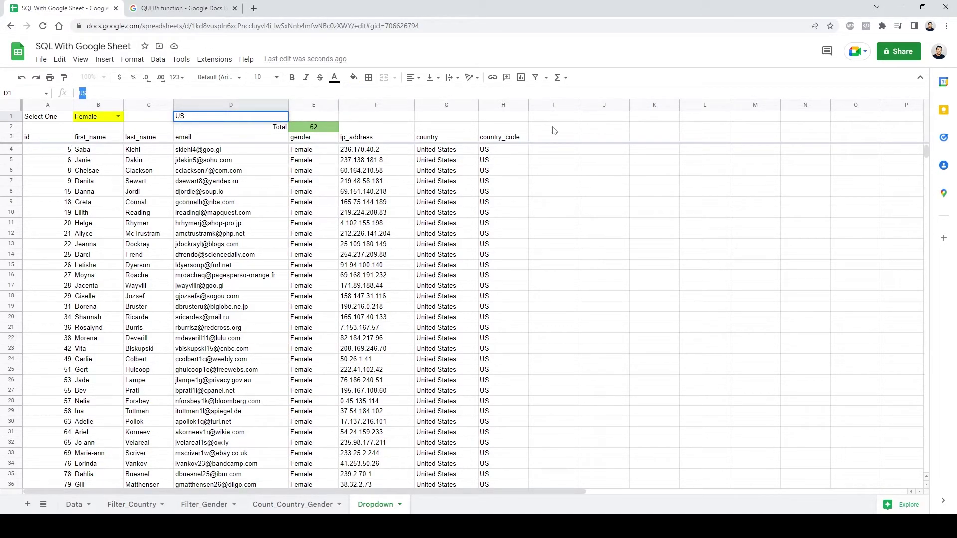
pyautogui.write('CA')
pyautogui.press('Return')
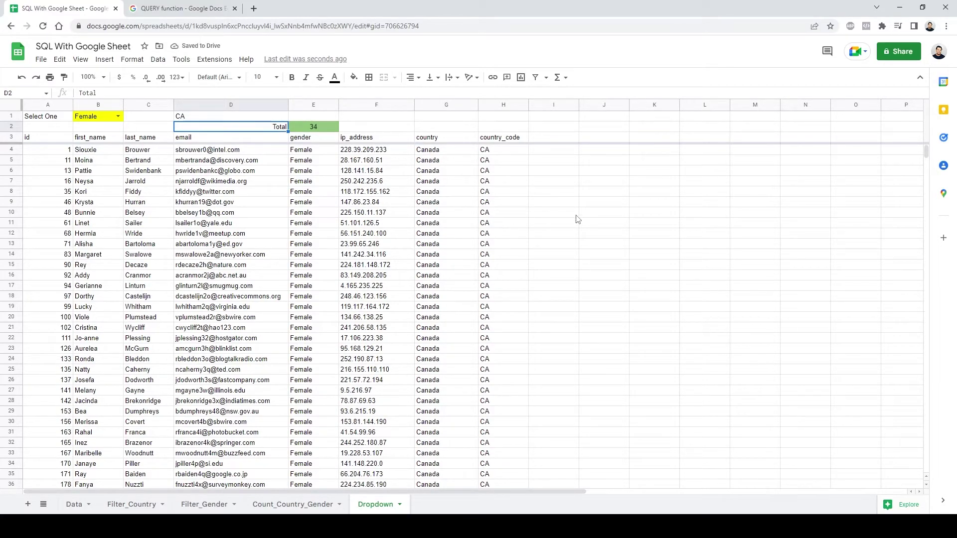
# - Examine the count formula behind the Total in cell E2 and the two column ranges it refers to, leaving it unchanged
pyautogui.click(372, 127)
pyautogui.click(308, 129)
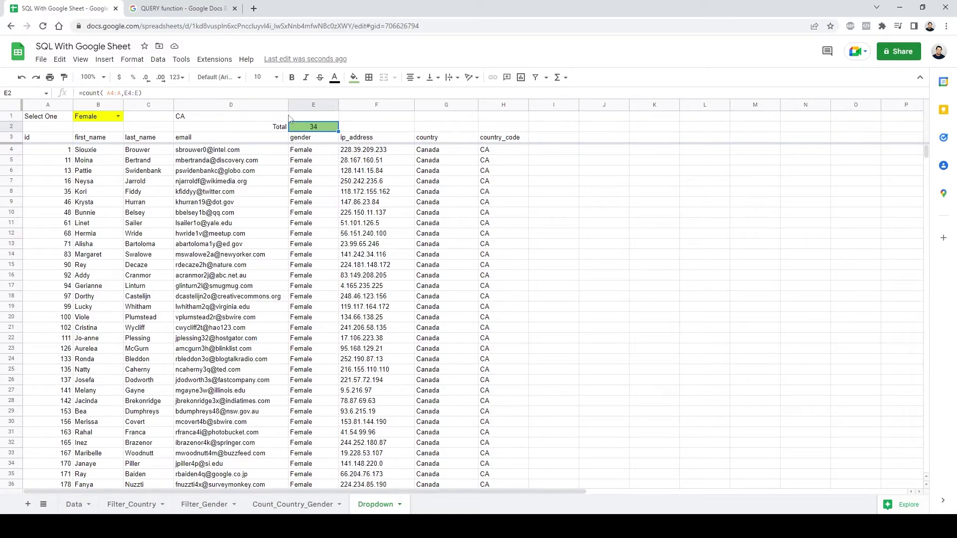
pyautogui.click(108, 92)
pyautogui.click(93, 94)
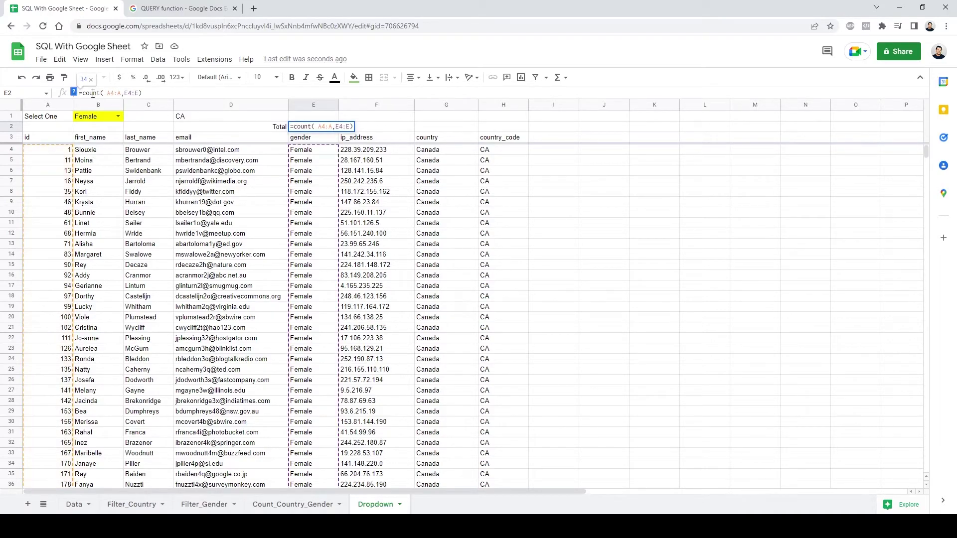
pyautogui.doubleClick(93, 94)
pyautogui.click(108, 93)
pyautogui.click(130, 94)
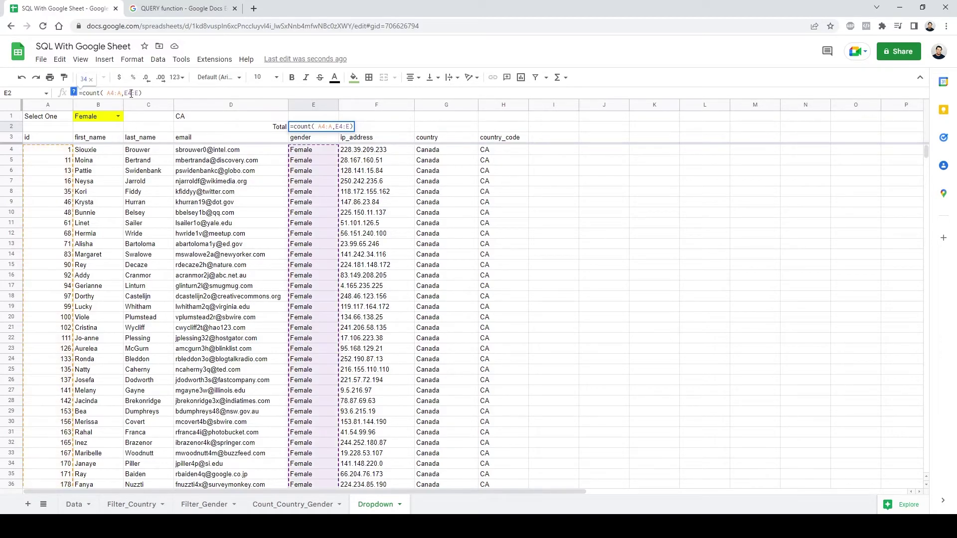
pyautogui.click(145, 93)
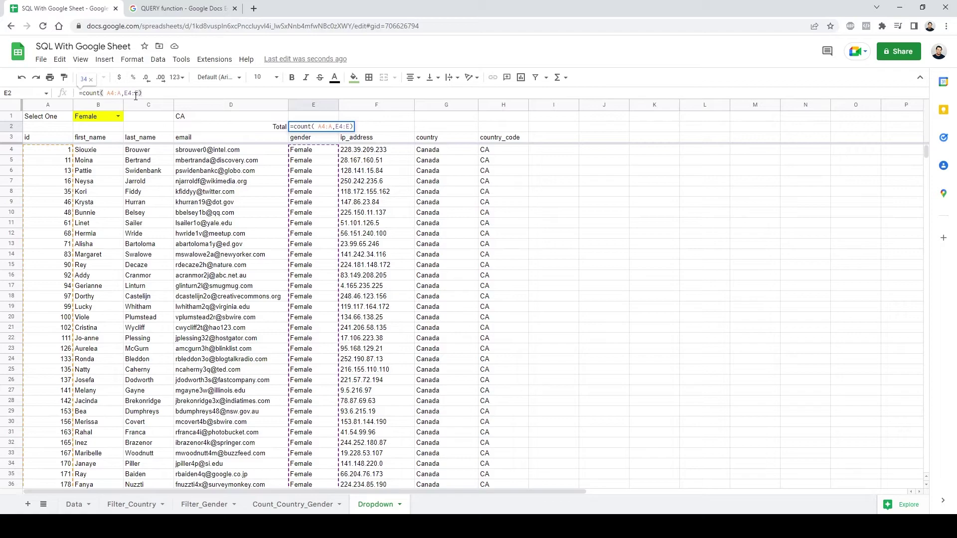
pyautogui.press('Return')
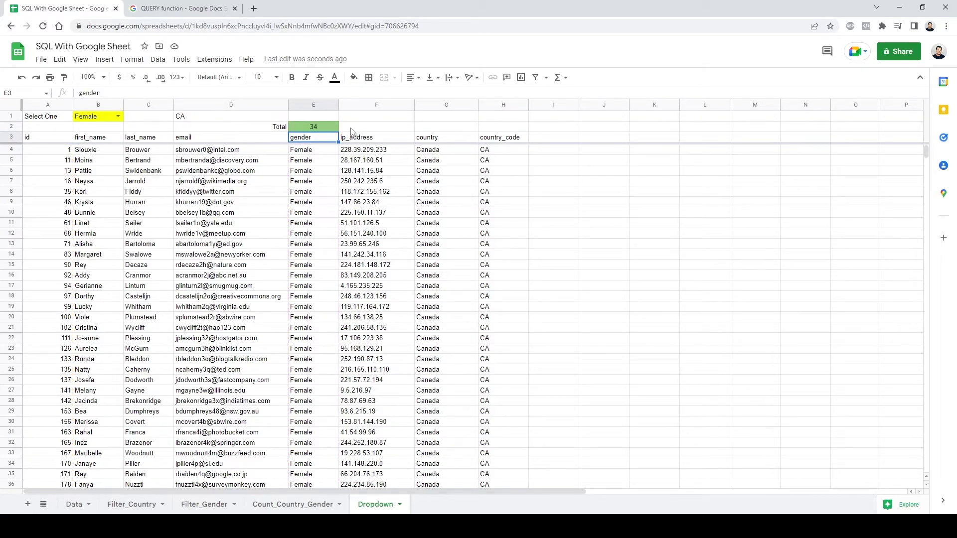
# - Set the gender dropdown in cell B1 to Male and the country code in cell D1 to US
pyautogui.click(117, 116)
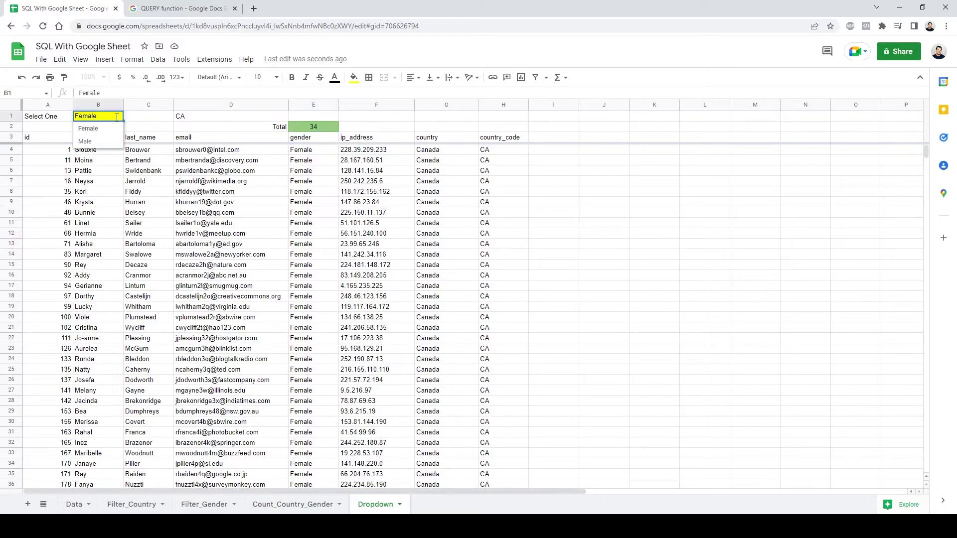
pyautogui.click(86, 142)
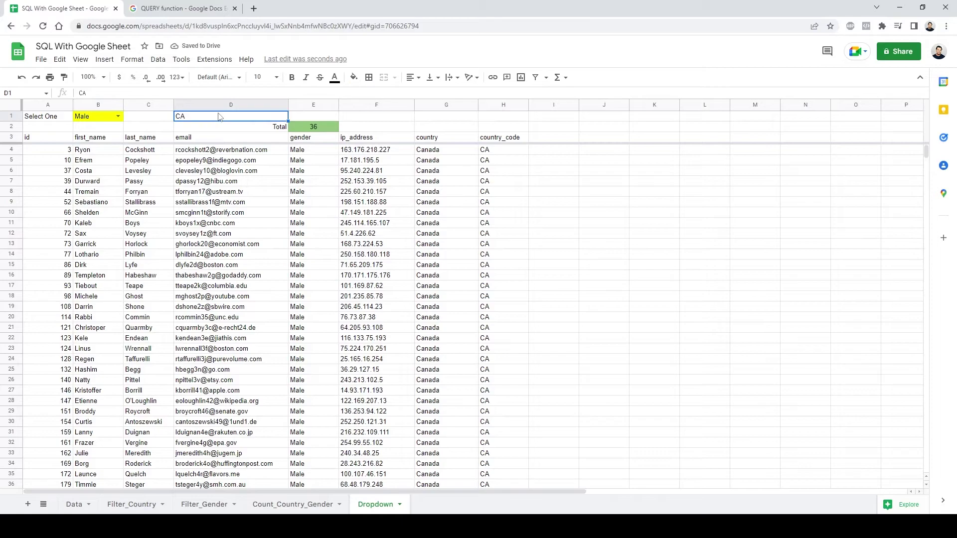
pyautogui.write('US')
pyautogui.press('Return')
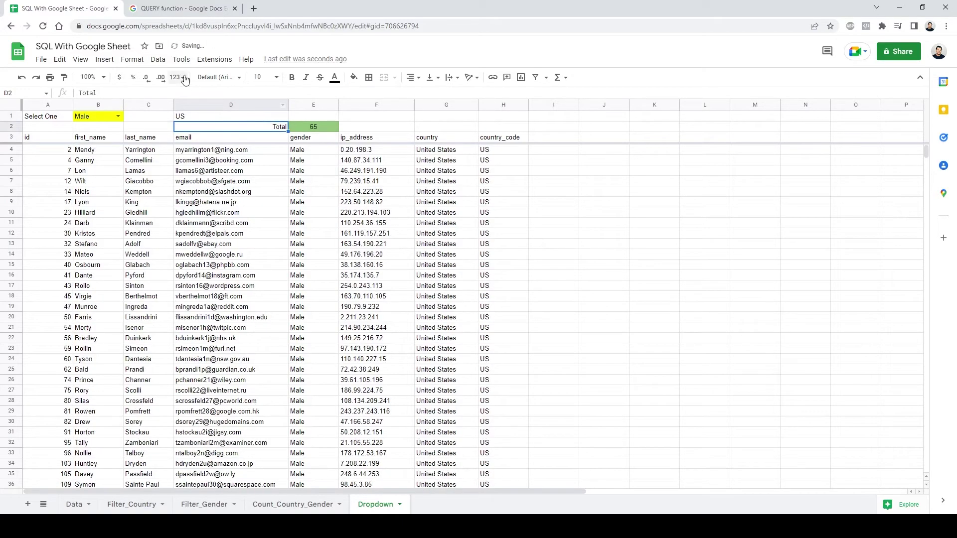
# - Switch the gender dropdown in cell B1 to Female and deselect it by selecting an empty cell beside the results
pyautogui.click(118, 117)
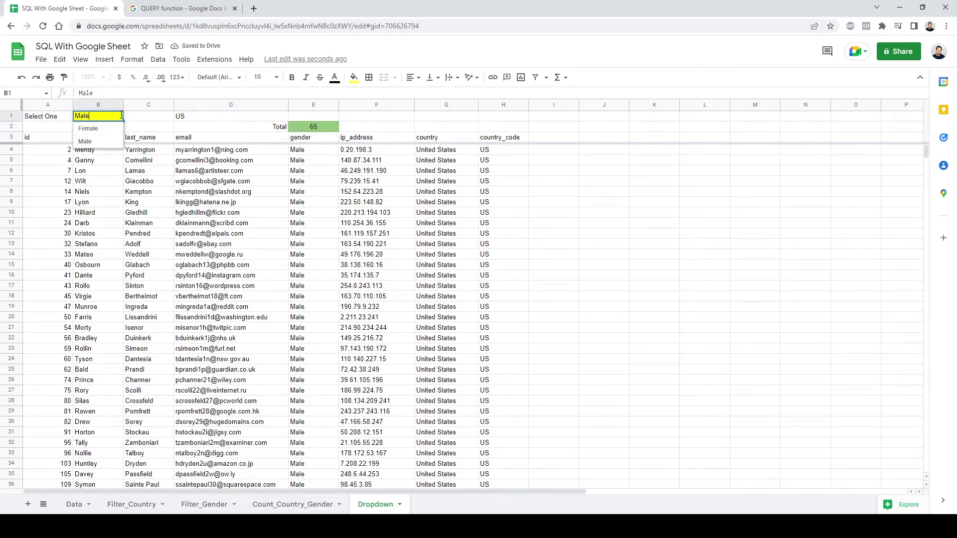
pyautogui.click(88, 129)
pyautogui.click(602, 209)
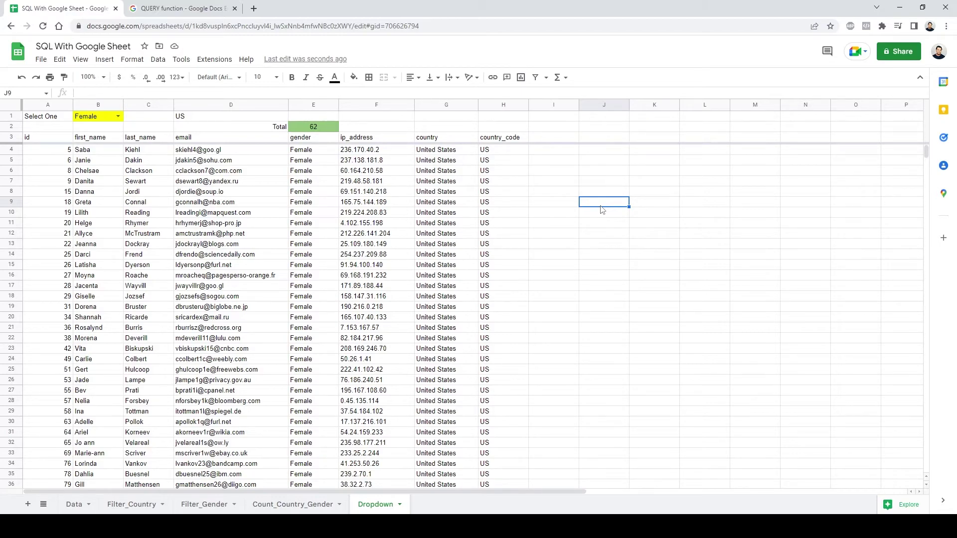
pyautogui.click(615, 181)
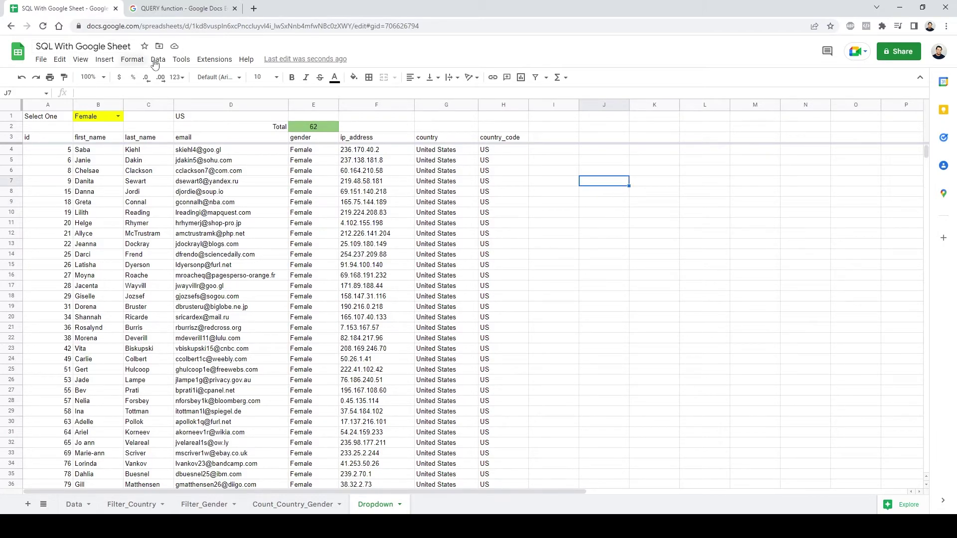
pyautogui.click(181, 60)
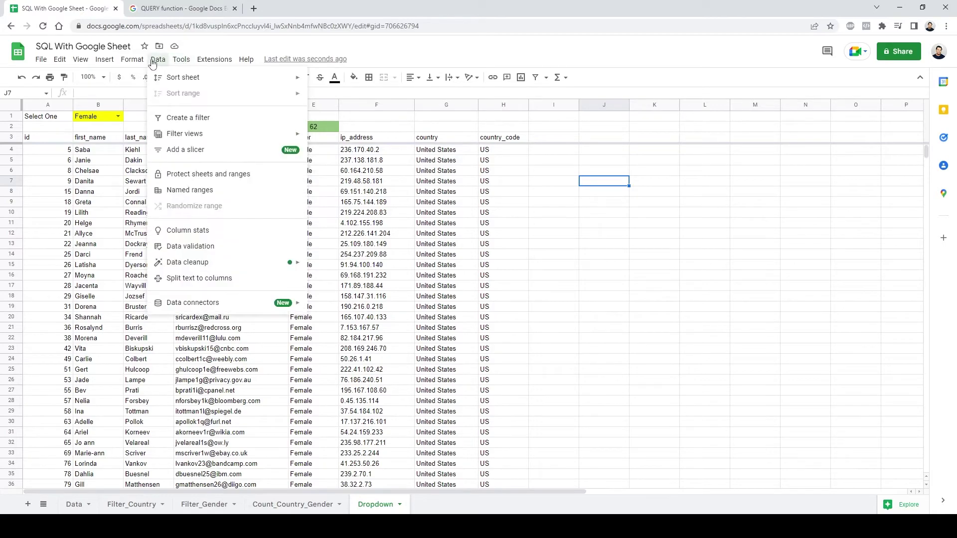
pyautogui.moveTo(213, 60)
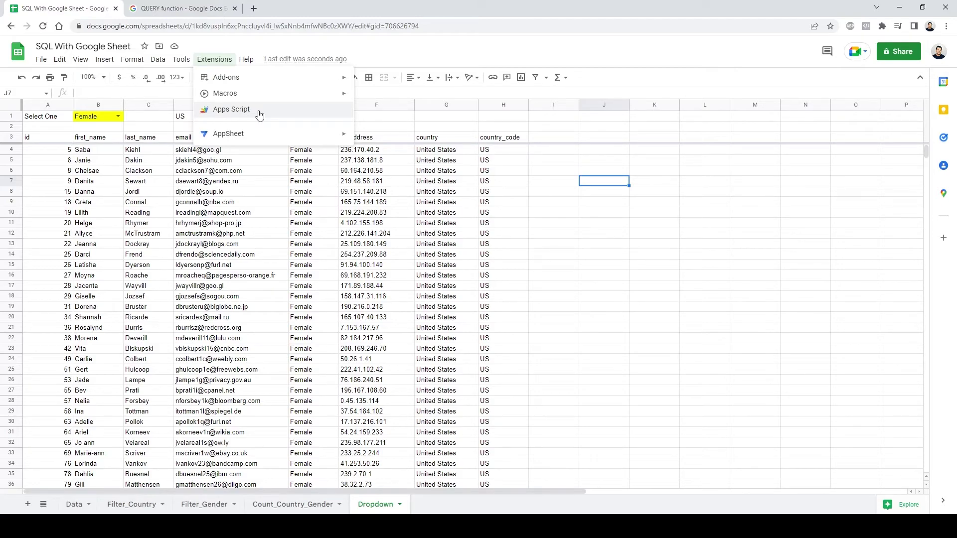
pyautogui.click(737, 203)
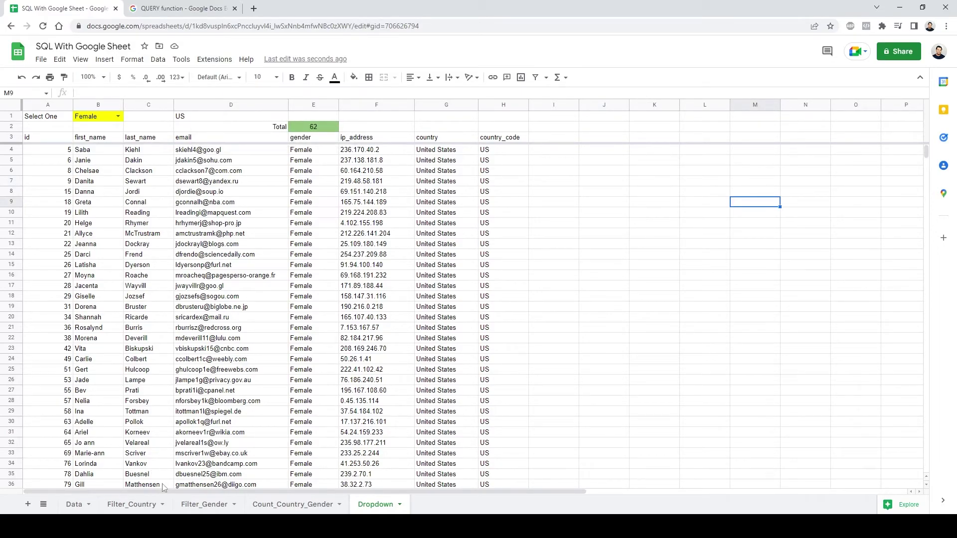
# - Revisit the source records on the Data sheet and the country-filtered results on the Filter_Country sheet
pyautogui.click(74, 506)
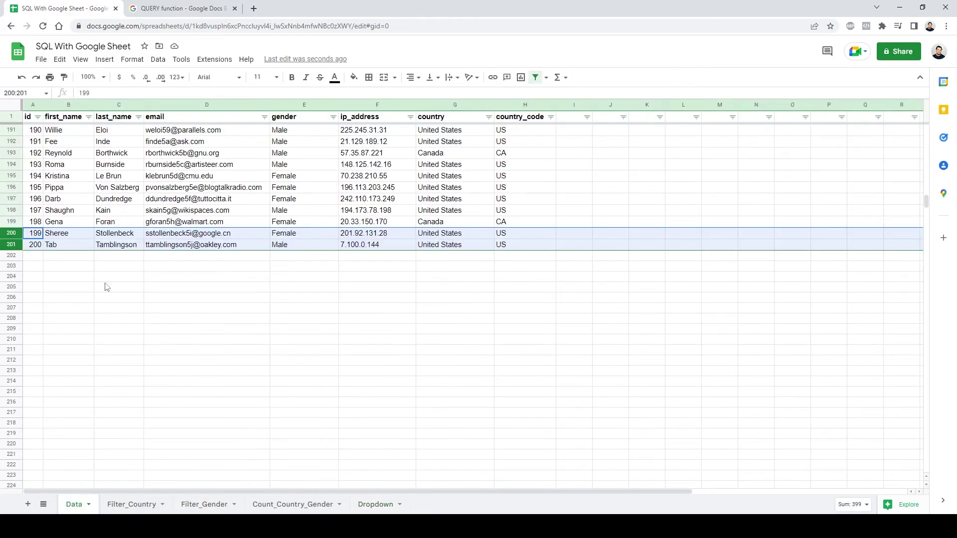
pyautogui.click(177, 309)
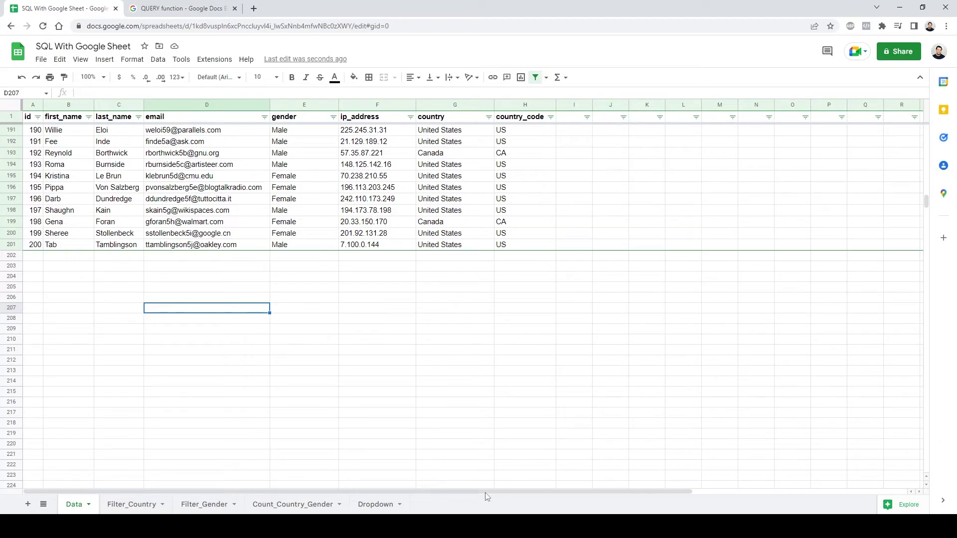
pyautogui.click(363, 506)
pyautogui.click(117, 505)
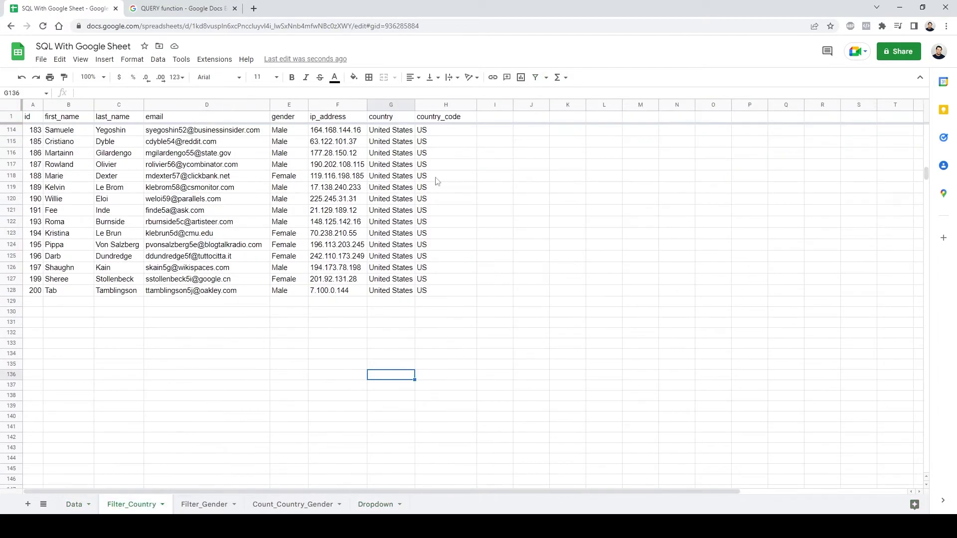
# - Return to the Dropdown sheet and briefly check the drafted QUERY formula in Notepad before switching back to the spreadsheet
pyautogui.click(375, 505)
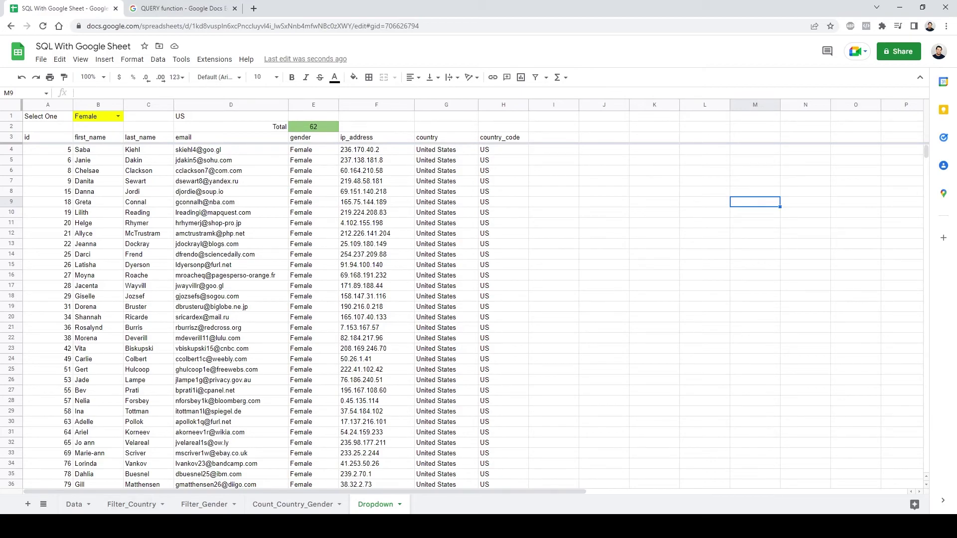
pyautogui.hotkey('alt', 'Tab')
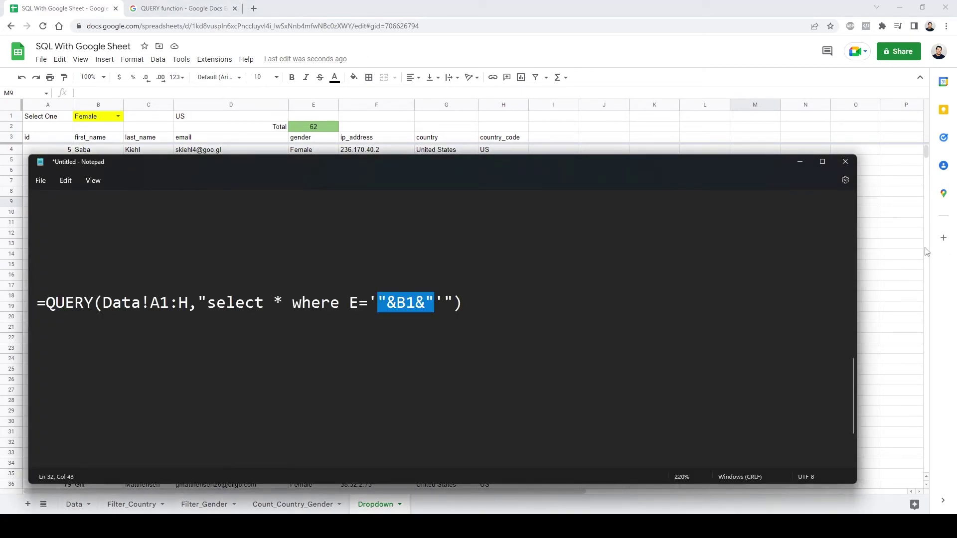
pyautogui.hotkey('alt', 'Tab')
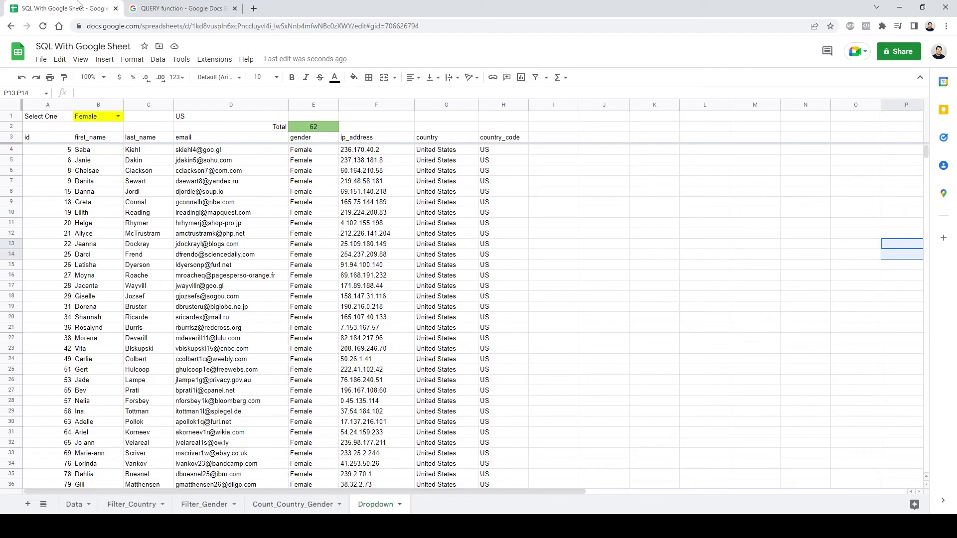
# - Review the title and sample usage on the QUERY function help page, and return to an empty cell on the Dropdown sheet
pyautogui.click(177, 5)
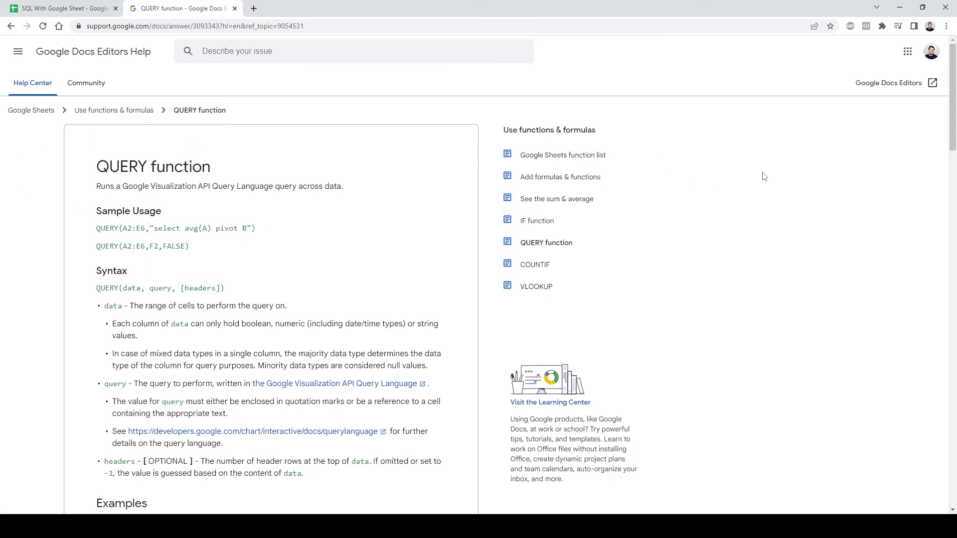
pyautogui.tripleClick(222, 168)
pyautogui.click(355, 215)
pyautogui.tripleClick(449, 228)
pyautogui.click(347, 176)
pyautogui.click(65, 8)
pyautogui.click(690, 248)
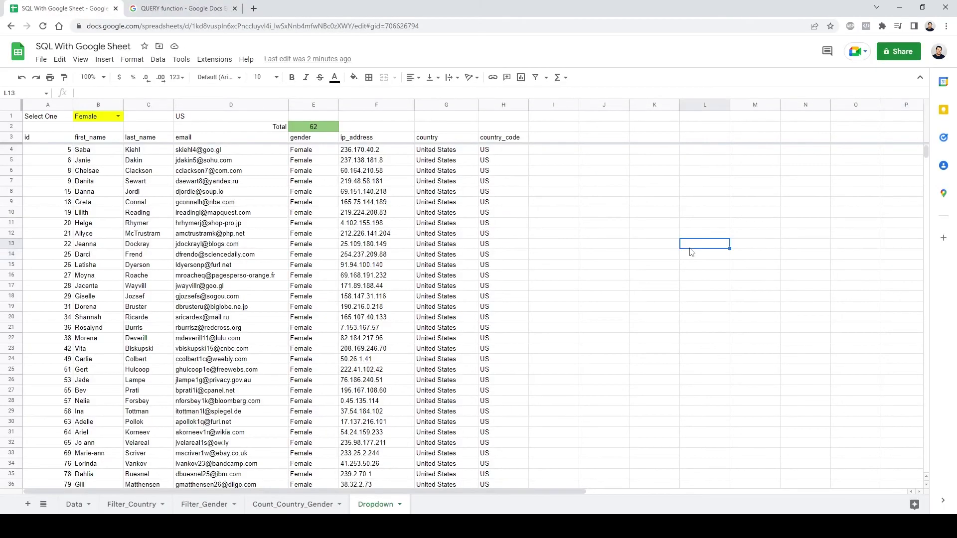